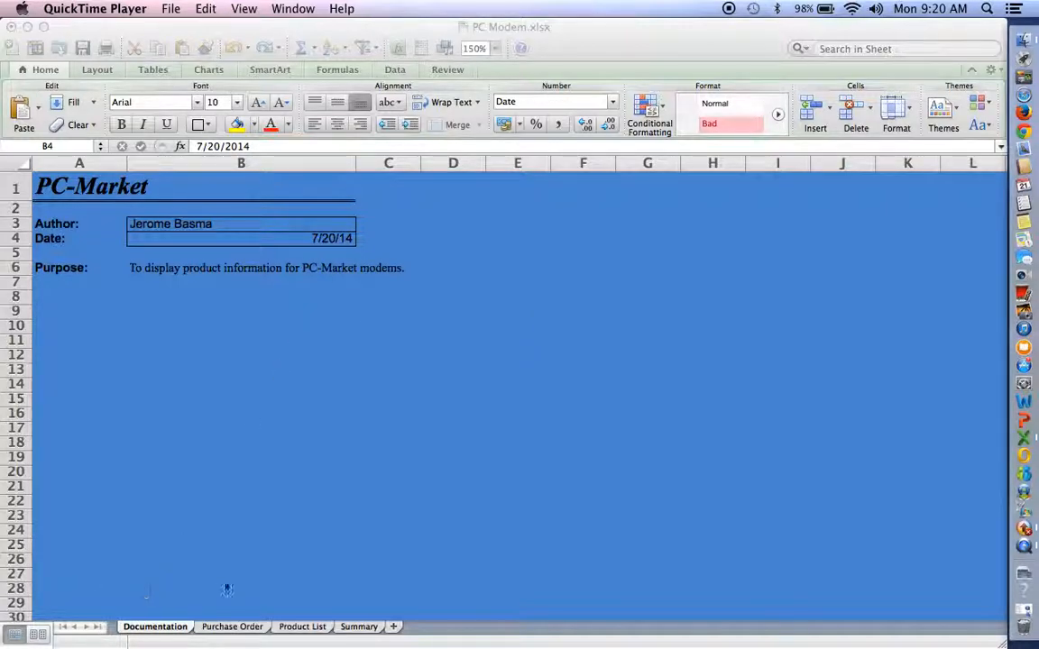
Step: Examine the Type, Model and Price lookup formulas on the Purchase Order sheet and their source table on the Product List sheet
{"action": "left_click", "coordinate": [233, 633]}
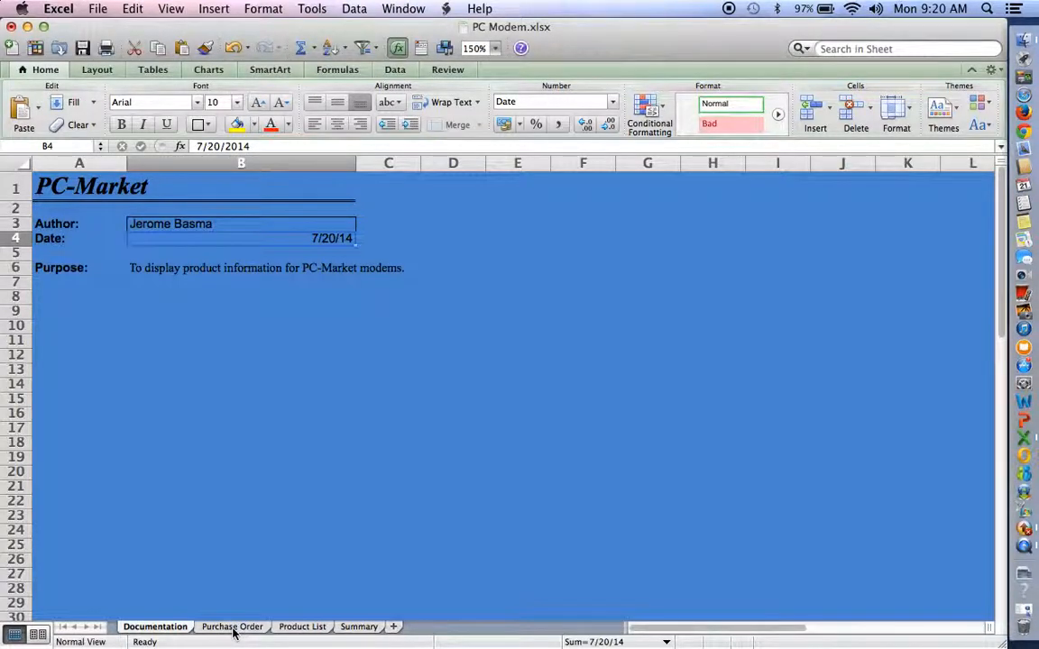
{"action": "left_click", "coordinate": [233, 627]}
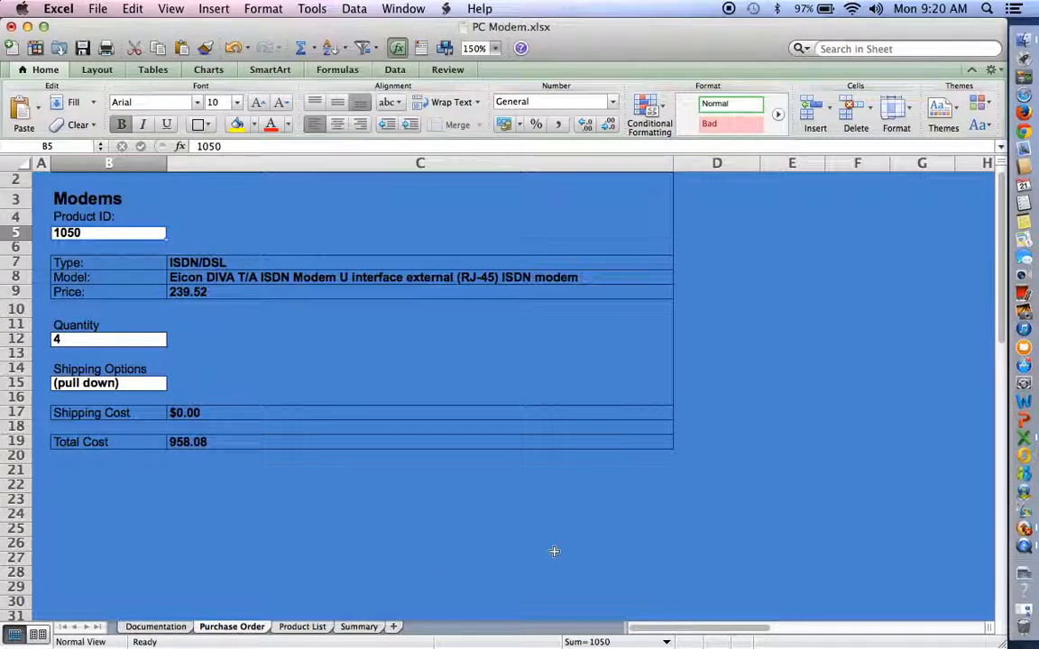
{"action": "left_click", "coordinate": [198, 263]}
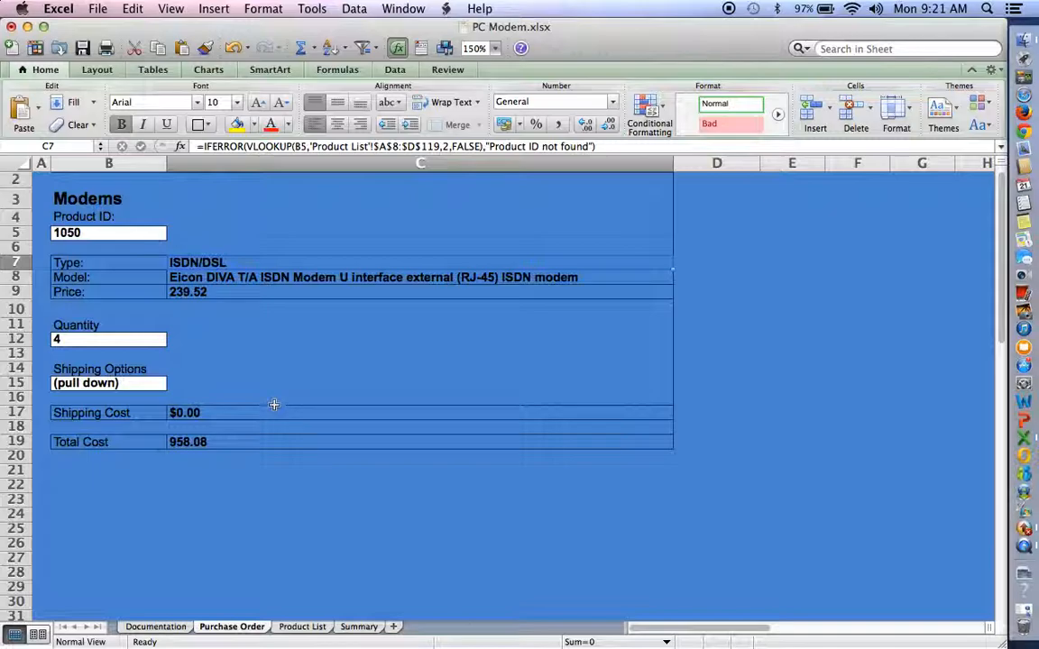
{"action": "left_click", "coordinate": [303, 627]}
{"action": "scroll", "coordinate": [242, 434], "scroll_direction": "up", "scroll_amount": 10}
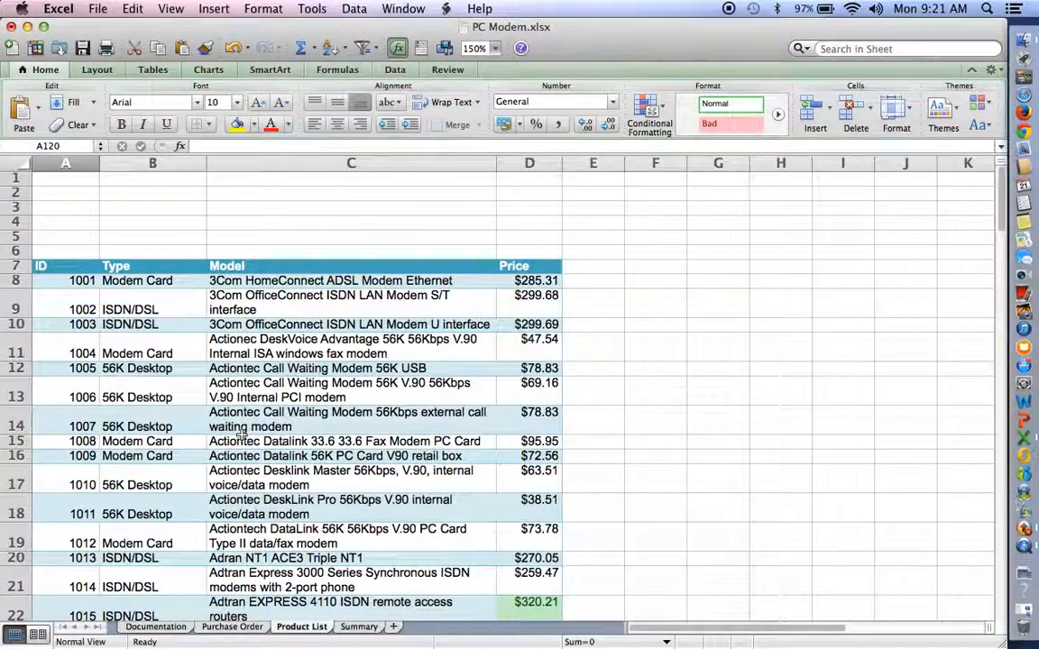
{"action": "left_click", "coordinate": [233, 627]}
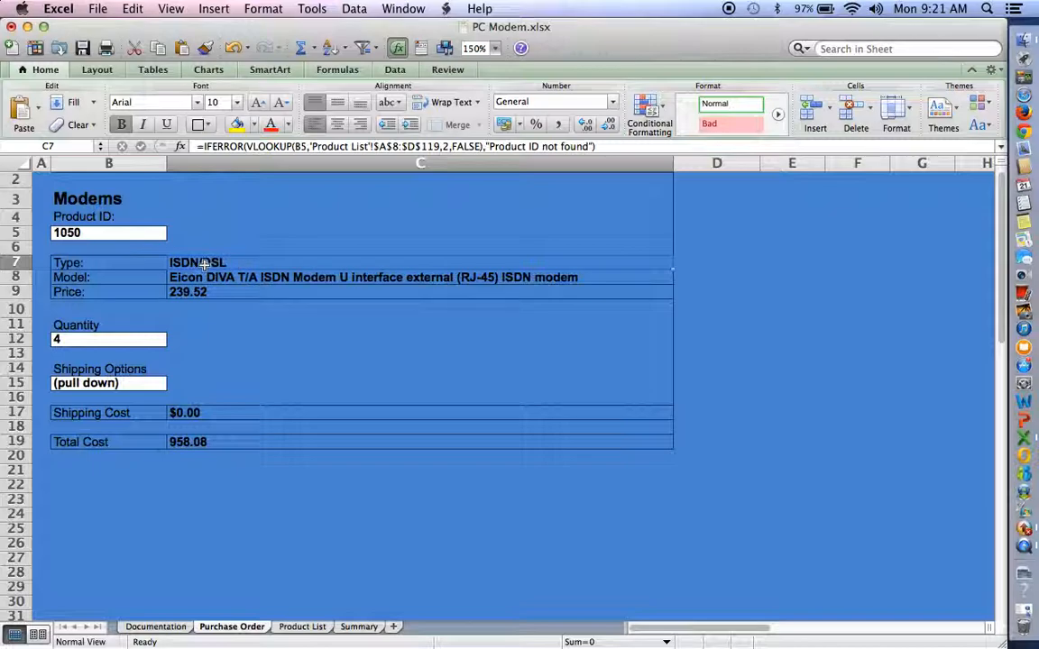
{"action": "key", "text": "Down"}
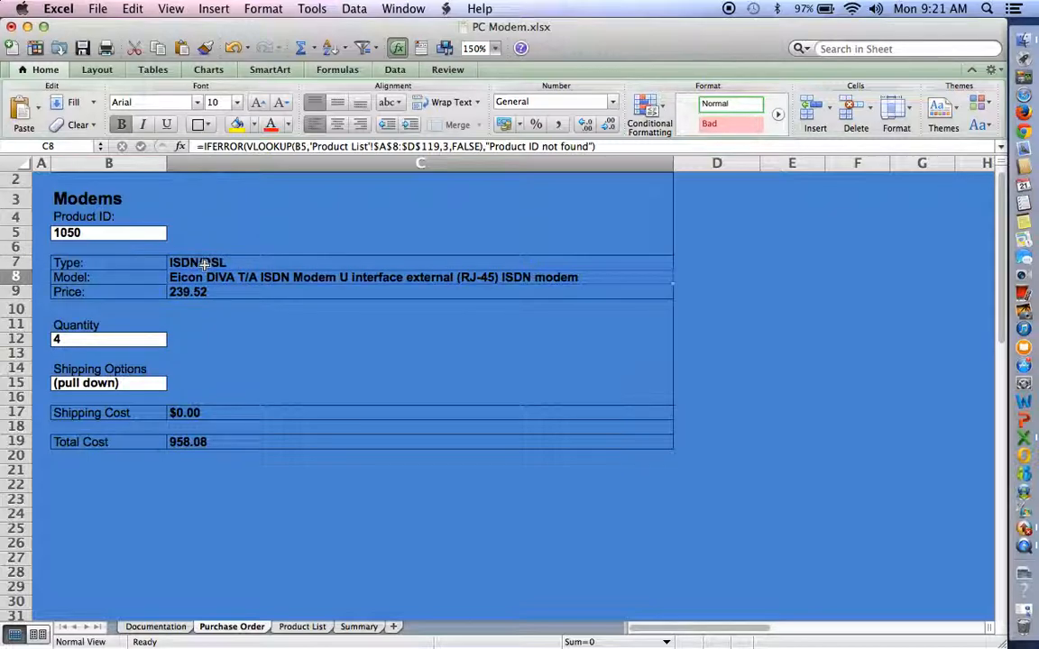
{"action": "key", "text": "Down"}
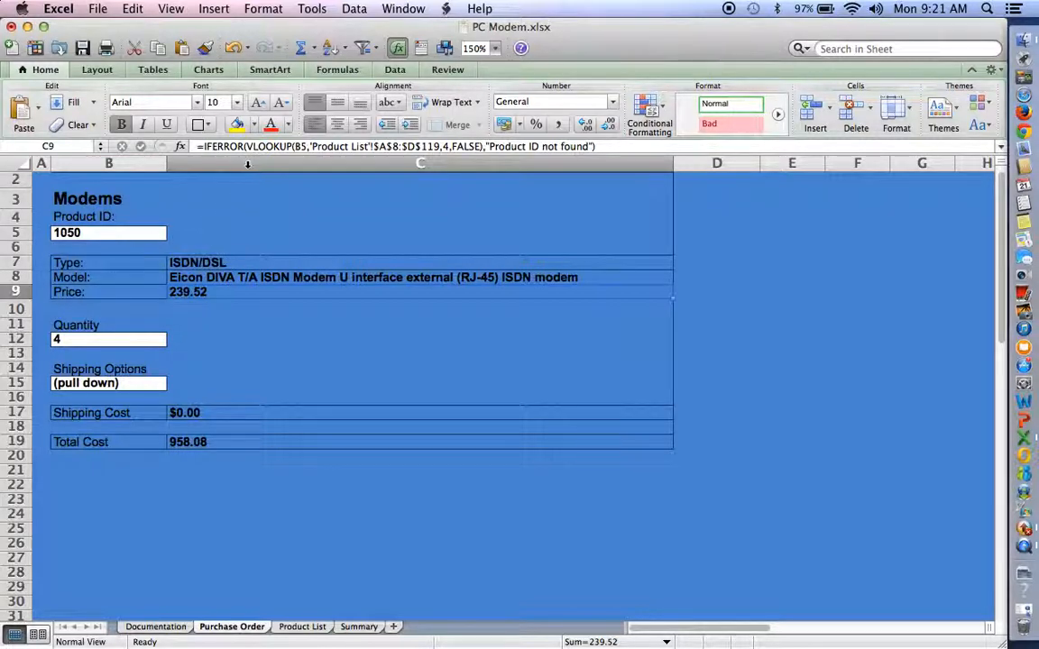
Step: Test the product lookup with the invalid product ID 4 in cell B5, and set the ID back to 1050
{"action": "left_click", "coordinate": [89, 234]}
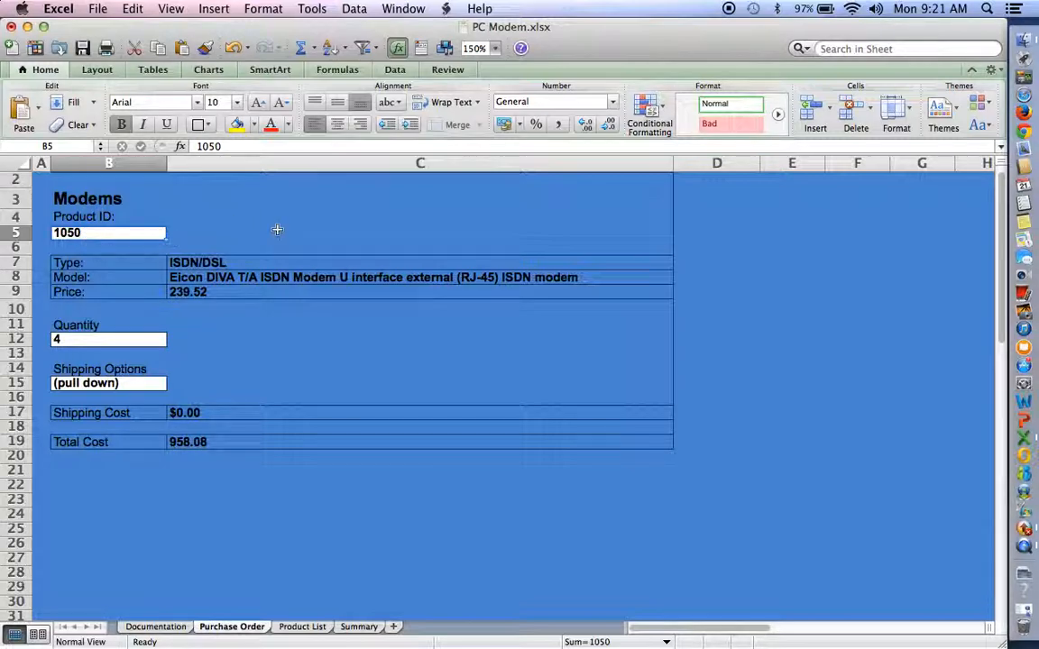
{"action": "type", "text": "4"}
{"action": "key", "text": "Return"}
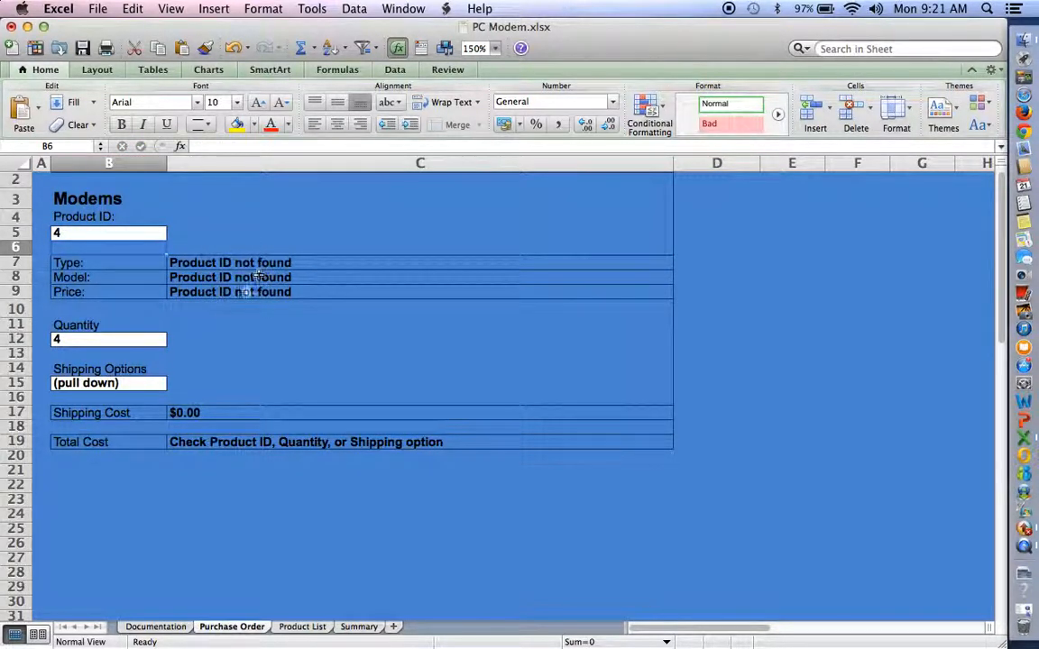
{"action": "left_click", "coordinate": [97, 233]}
{"action": "type", "text": "1050"}
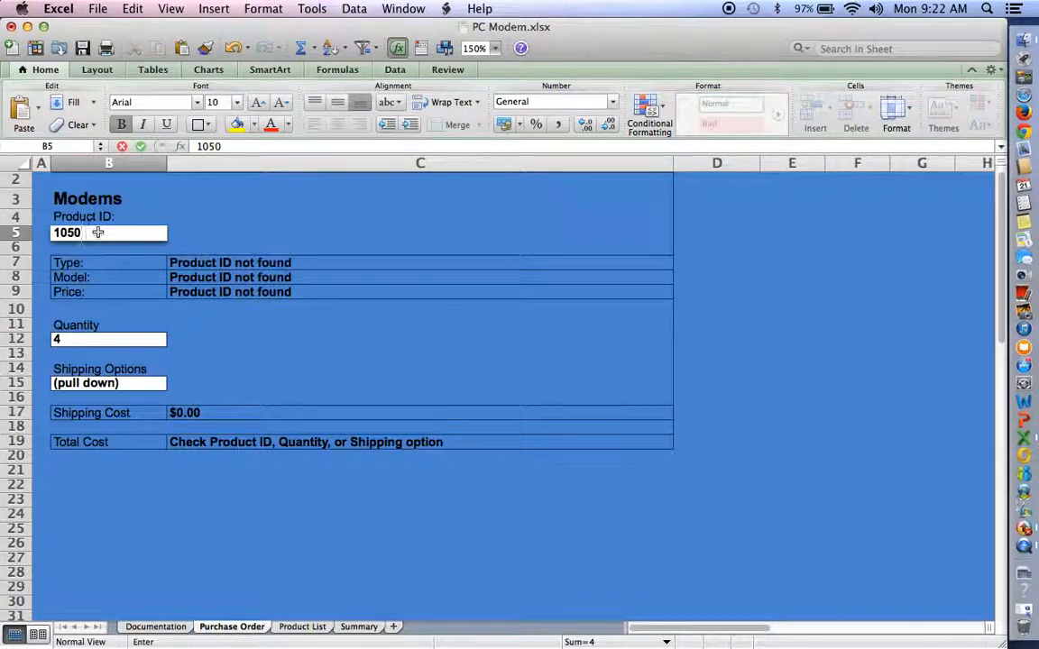
{"action": "key", "text": "Return"}
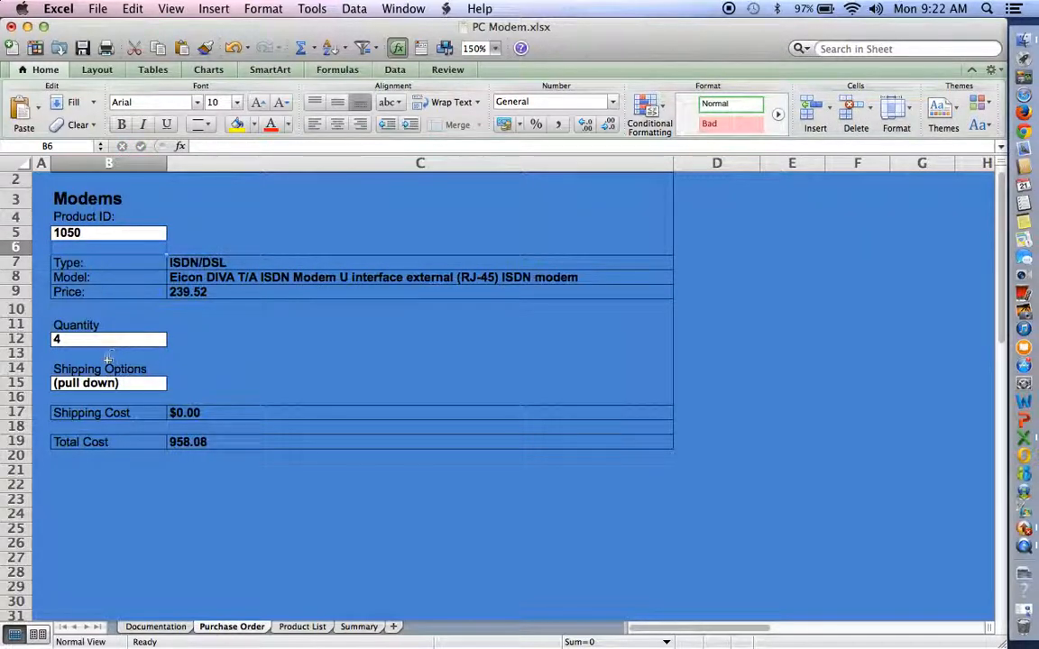
Step: Examine the Shipping Cost formula in C17 and the shipping rate table in D40:E43 that it refers to
{"action": "left_click", "coordinate": [185, 412]}
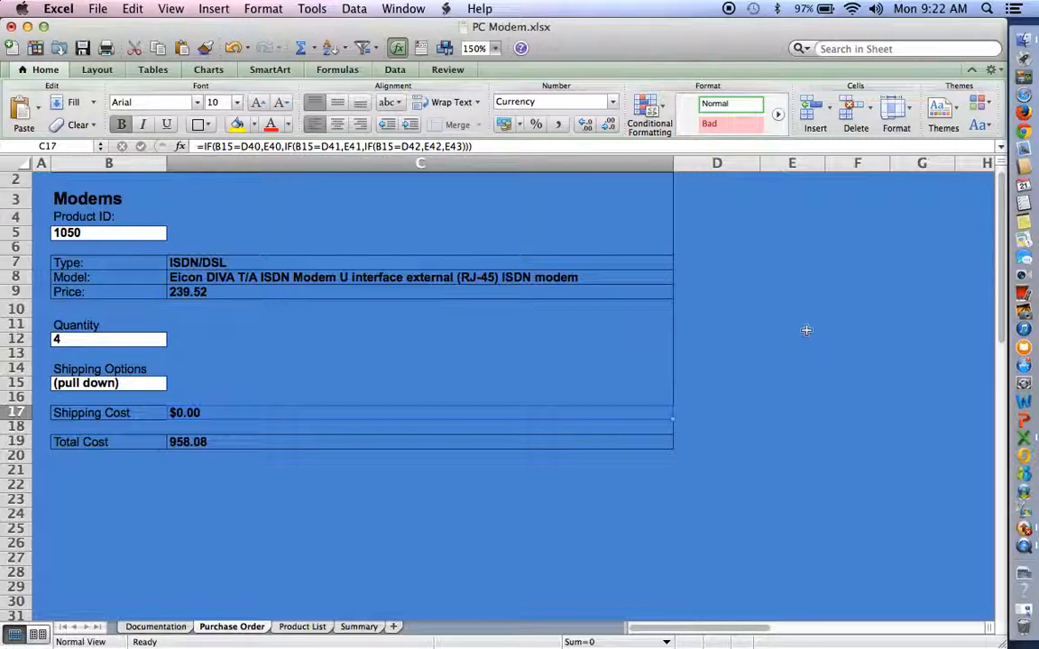
{"action": "scroll", "coordinate": [806, 330], "scroll_direction": "down", "scroll_amount": 8}
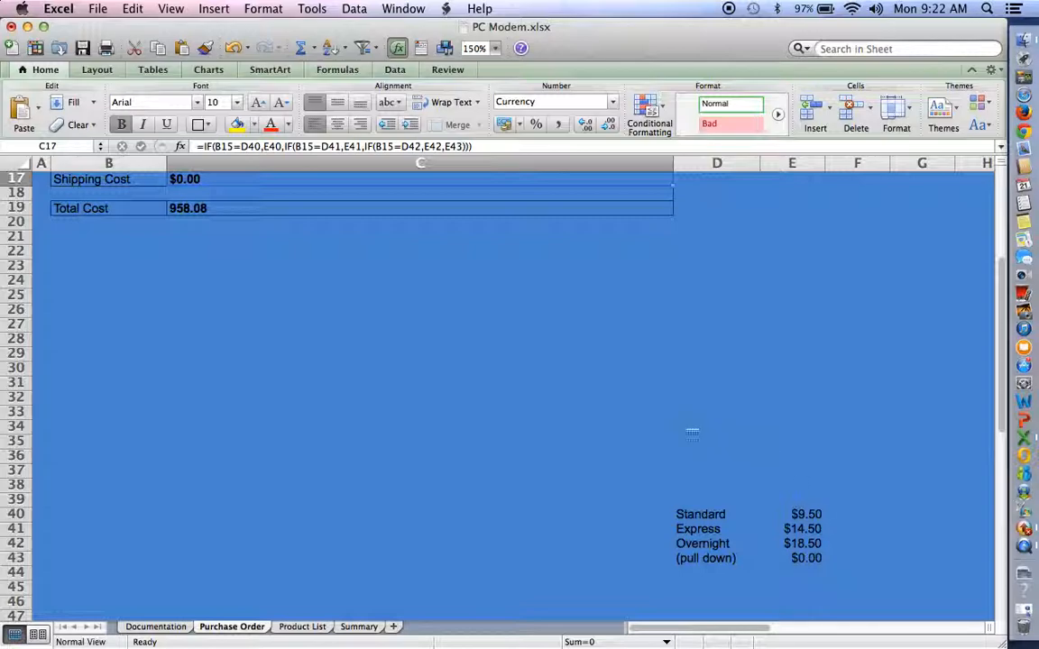
{"action": "scroll", "coordinate": [694, 429], "scroll_direction": "up", "scroll_amount": 3}
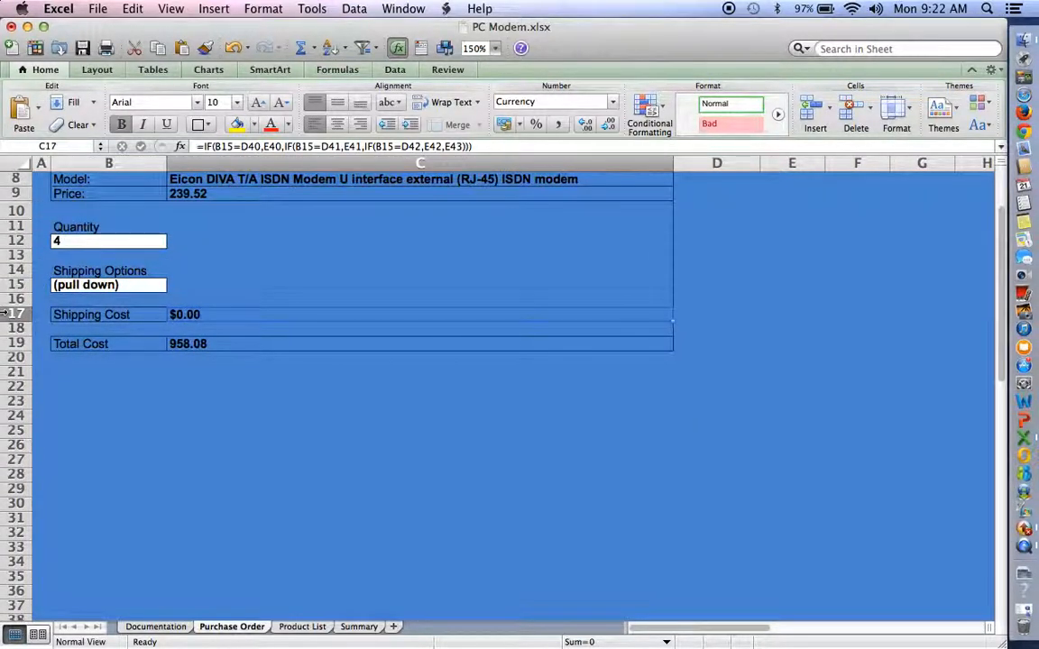
{"action": "scroll", "coordinate": [42, 263], "scroll_direction": "up", "scroll_amount": 2}
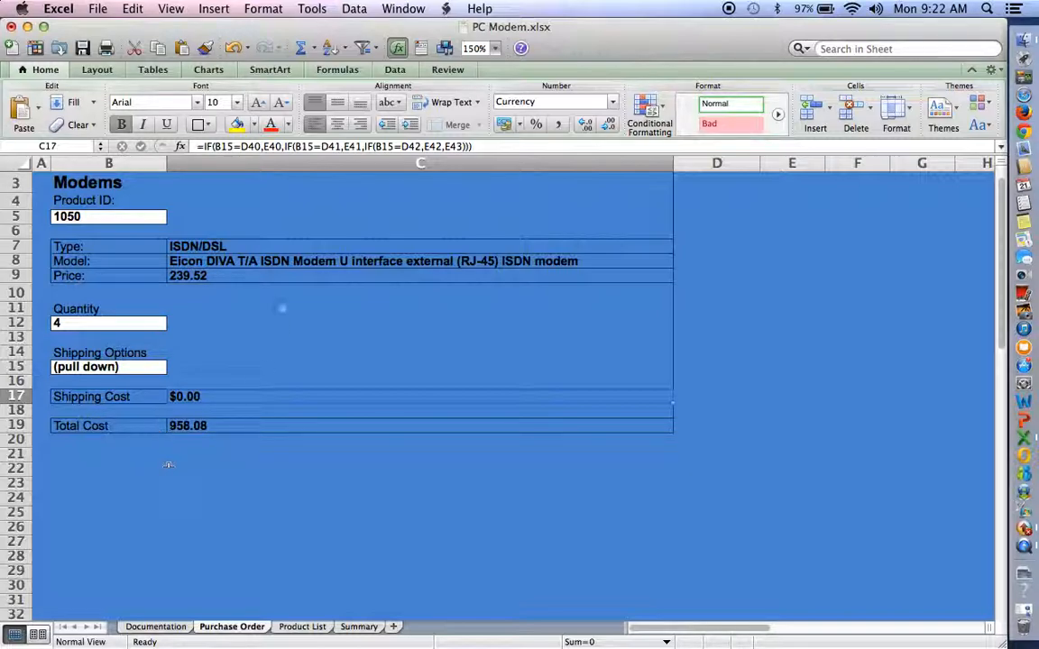
{"action": "left_click", "coordinate": [356, 9]}
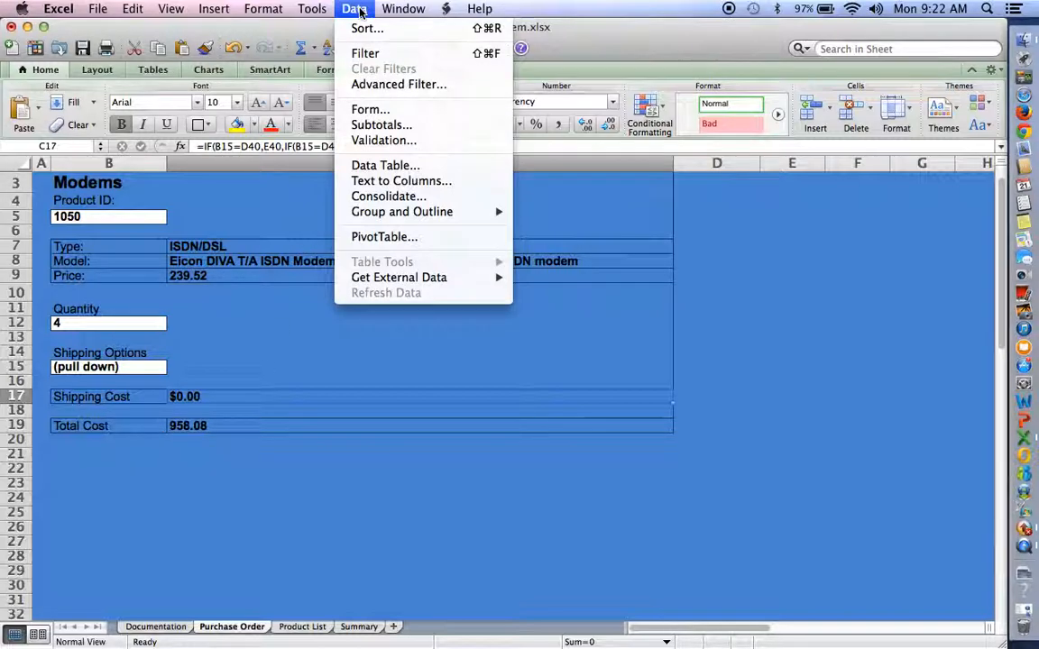
{"action": "left_click", "coordinate": [356, 9]}
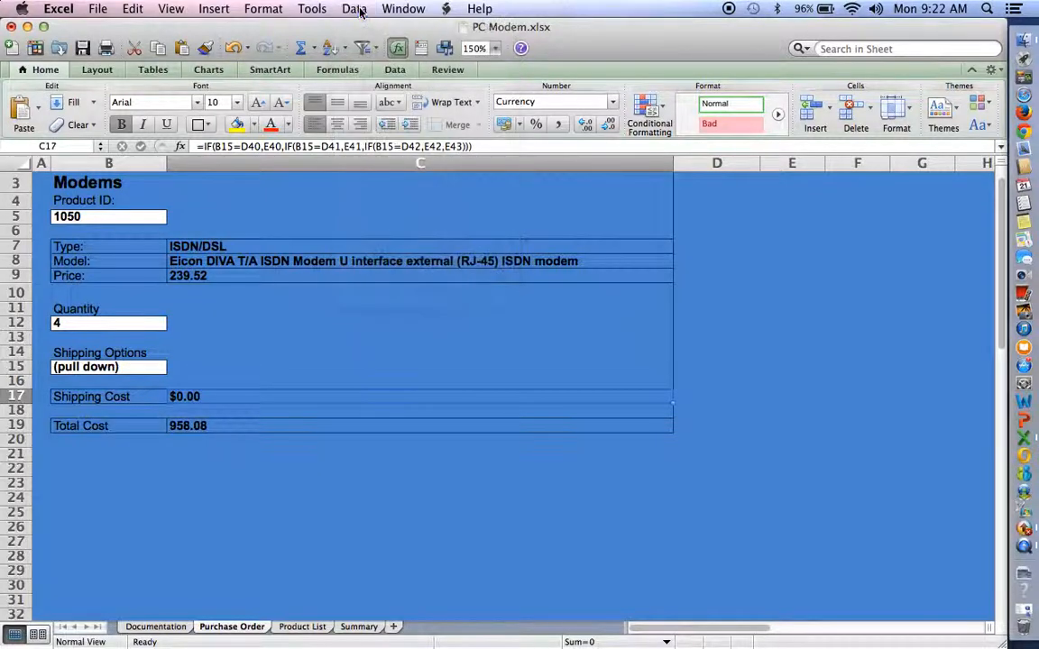
{"action": "left_click", "coordinate": [395, 69]}
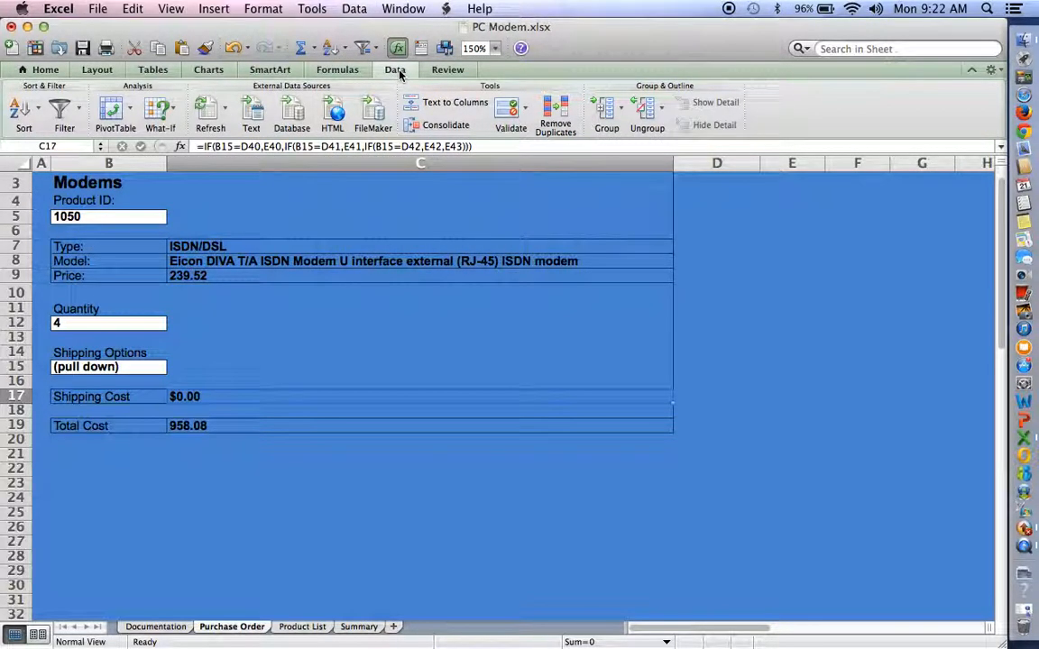
{"action": "left_click", "coordinate": [527, 110]}
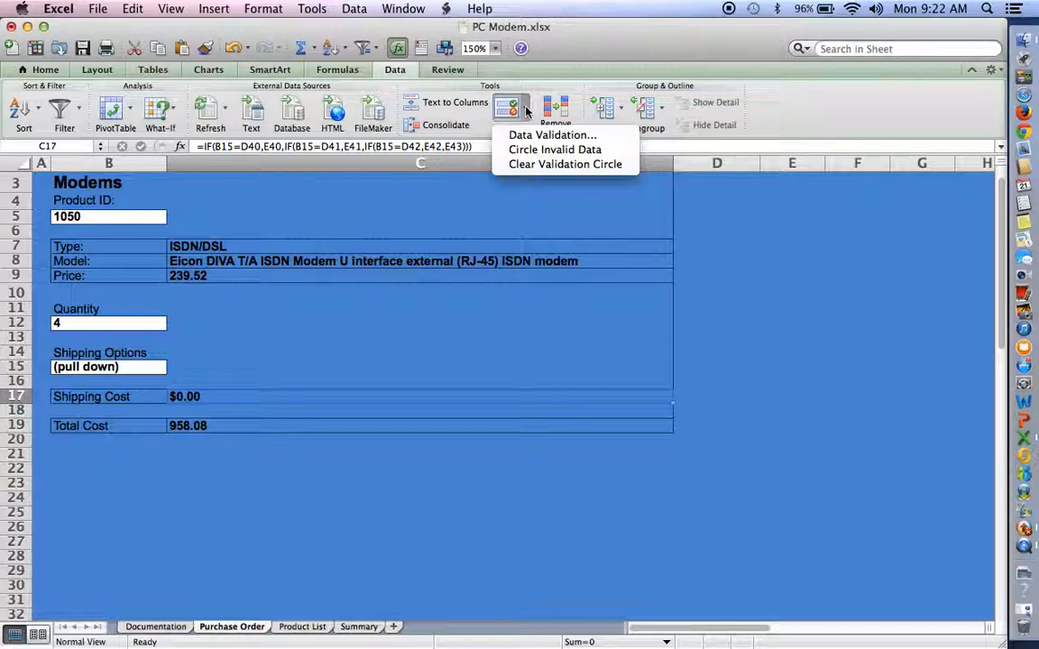
{"action": "left_click", "coordinate": [527, 110]}
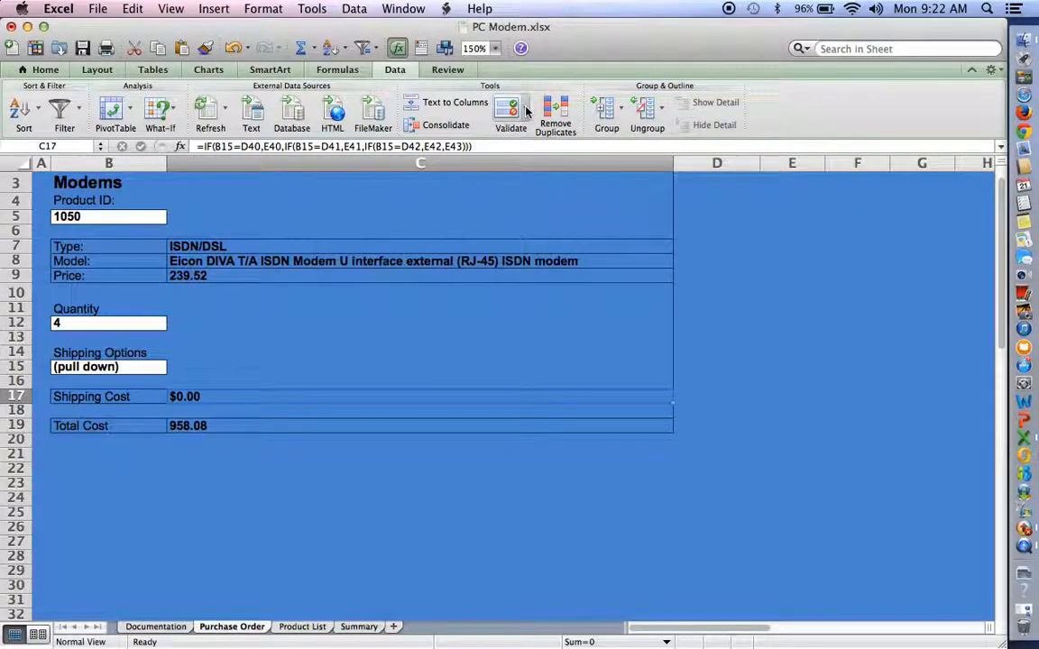
Step: Set the shipping option in cell B15 to Express
{"action": "left_click", "coordinate": [148, 366]}
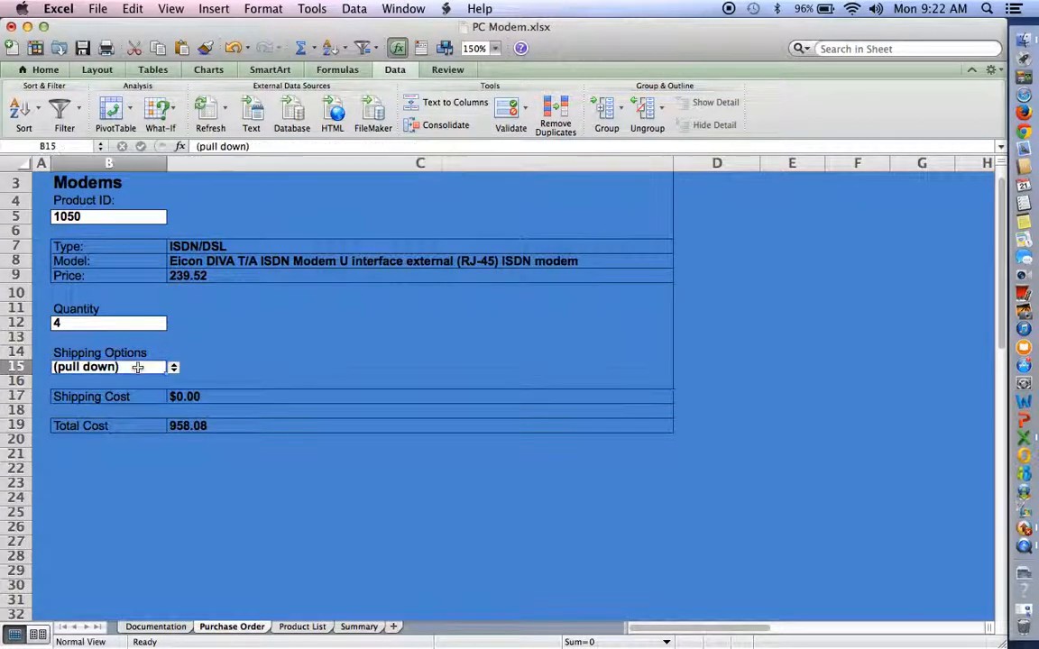
{"action": "left_click", "coordinate": [174, 369]}
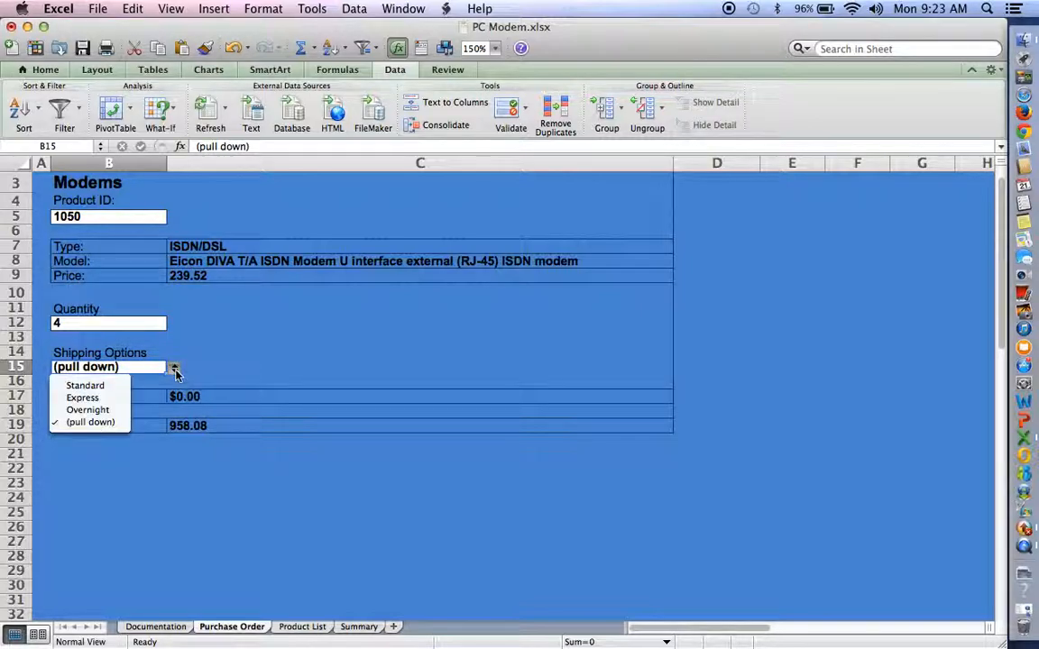
{"action": "left_click", "coordinate": [97, 401]}
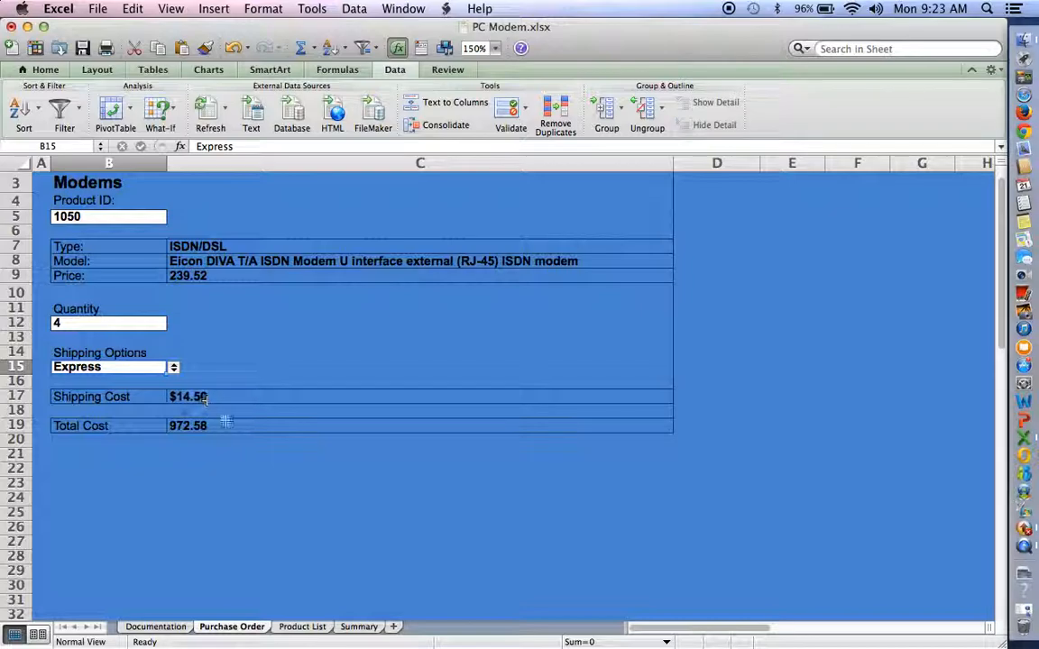
Step: Compare the shipping cost with the rate table in D40:E43, and examine the Total Cost formula in C19
{"action": "scroll", "coordinate": [394, 496], "scroll_direction": "down", "scroll_amount": 6}
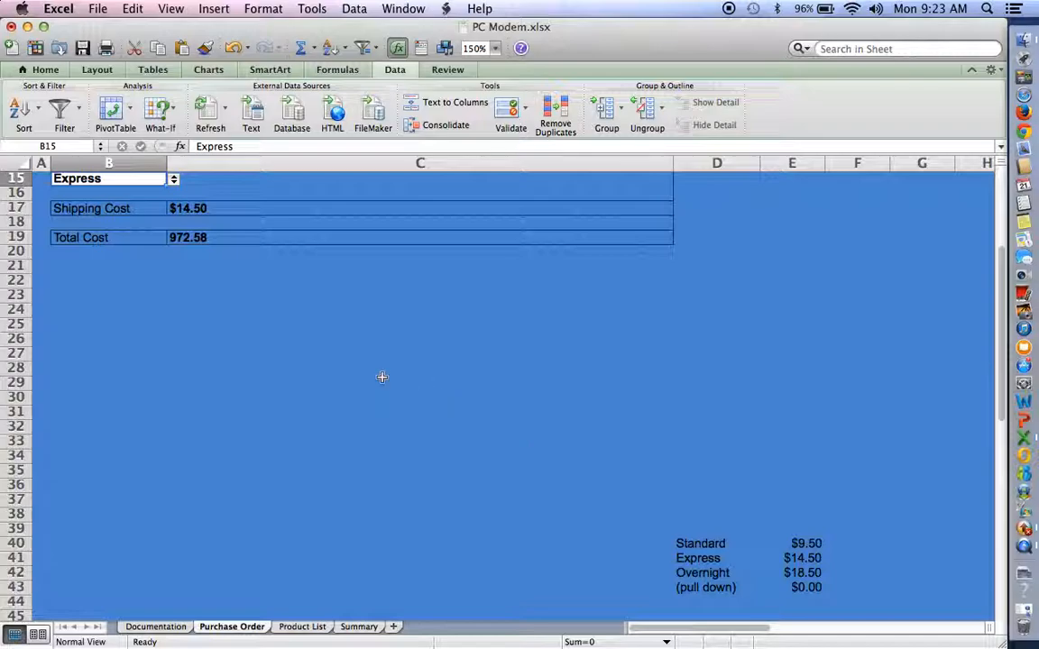
{"action": "scroll", "coordinate": [382, 377], "scroll_direction": "up", "scroll_amount": 6}
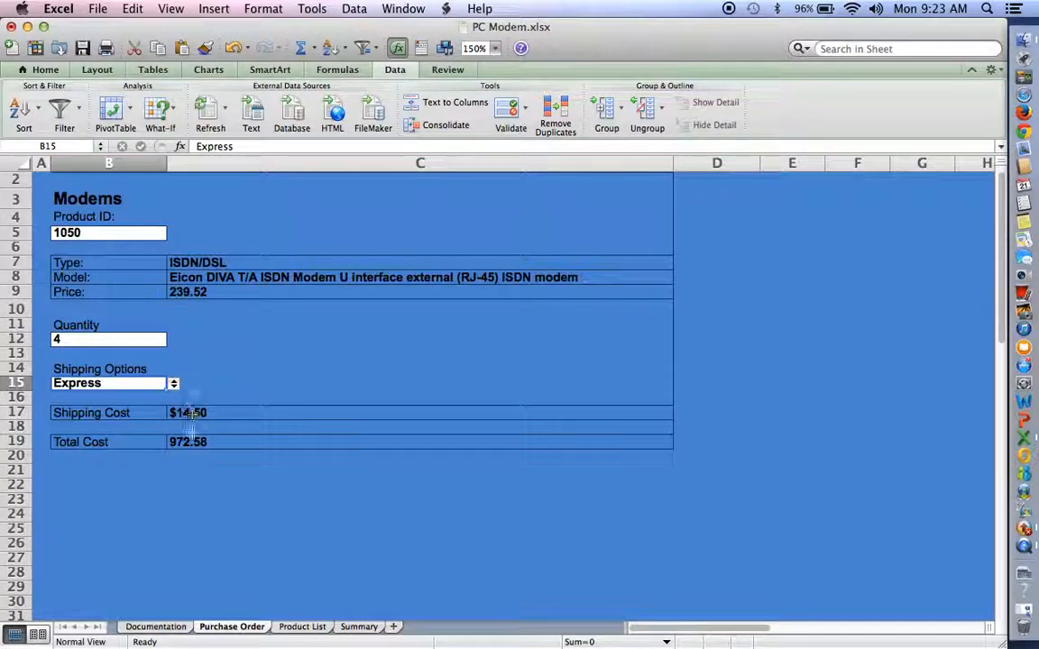
{"action": "left_click", "coordinate": [189, 443]}
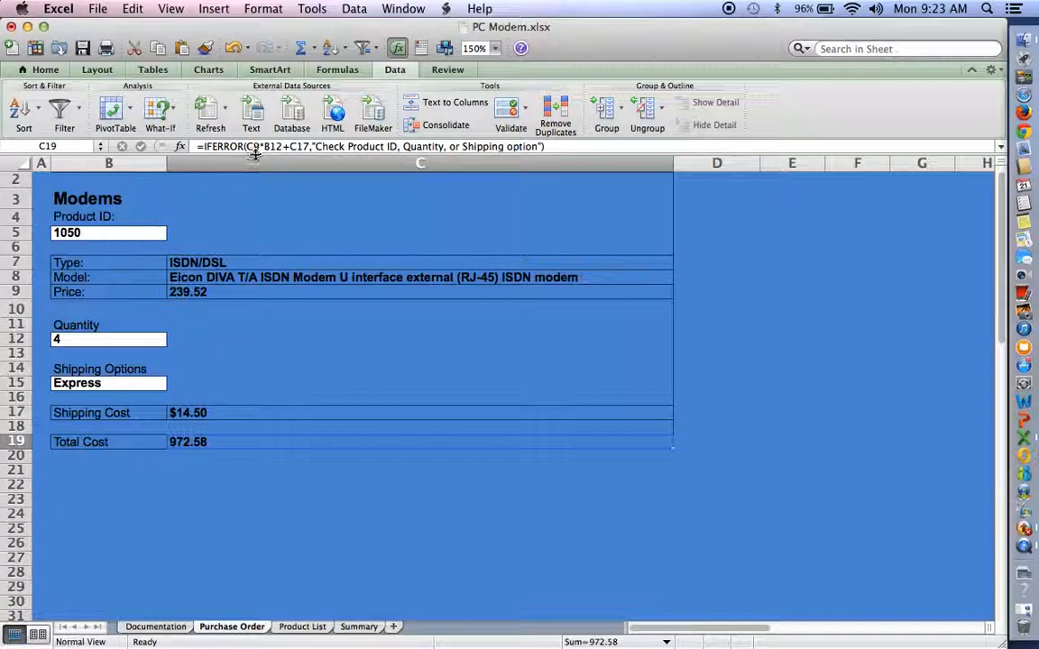
Step: Test the order form's error handling by setting the product ID to 3 and the quantity to 0
{"action": "scroll", "coordinate": [255, 181], "scroll_direction": "up", "scroll_amount": 1}
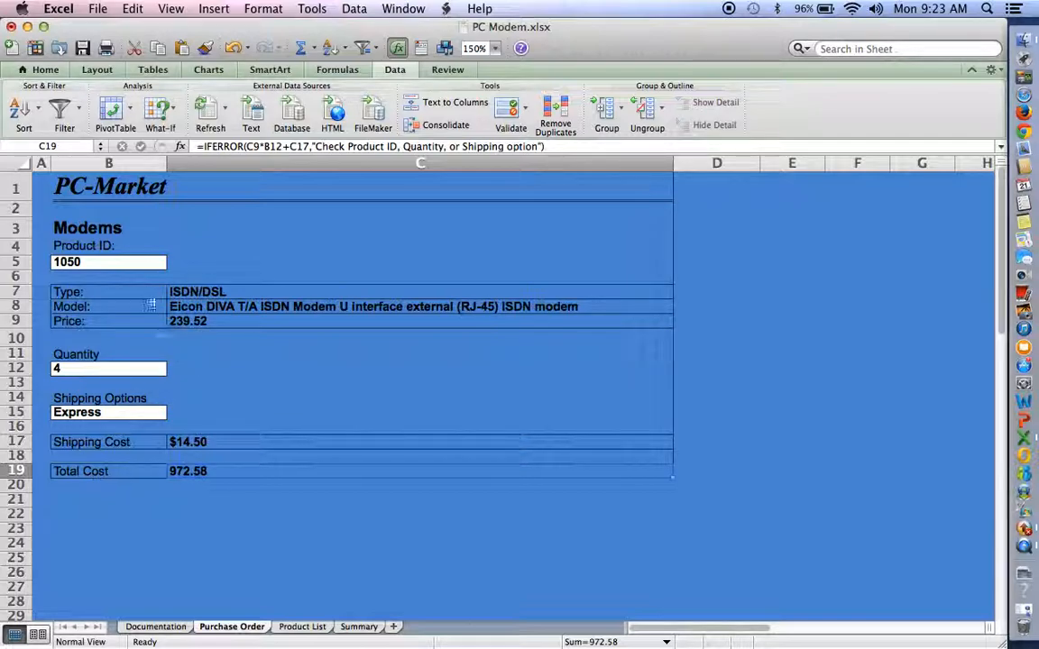
{"action": "left_click", "coordinate": [88, 263]}
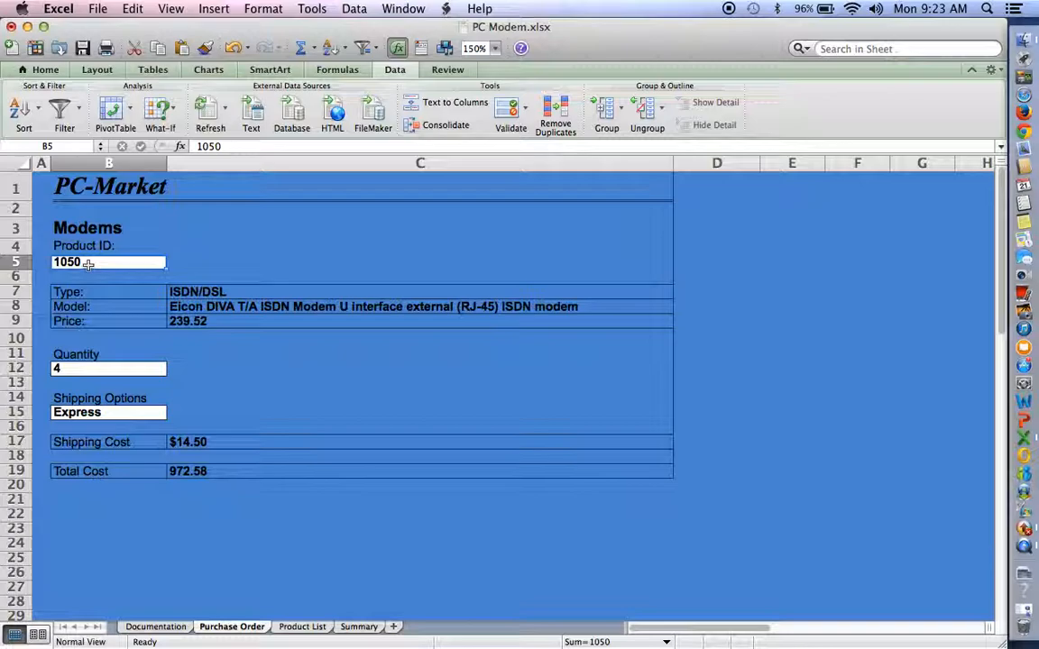
{"action": "type", "text": "3"}
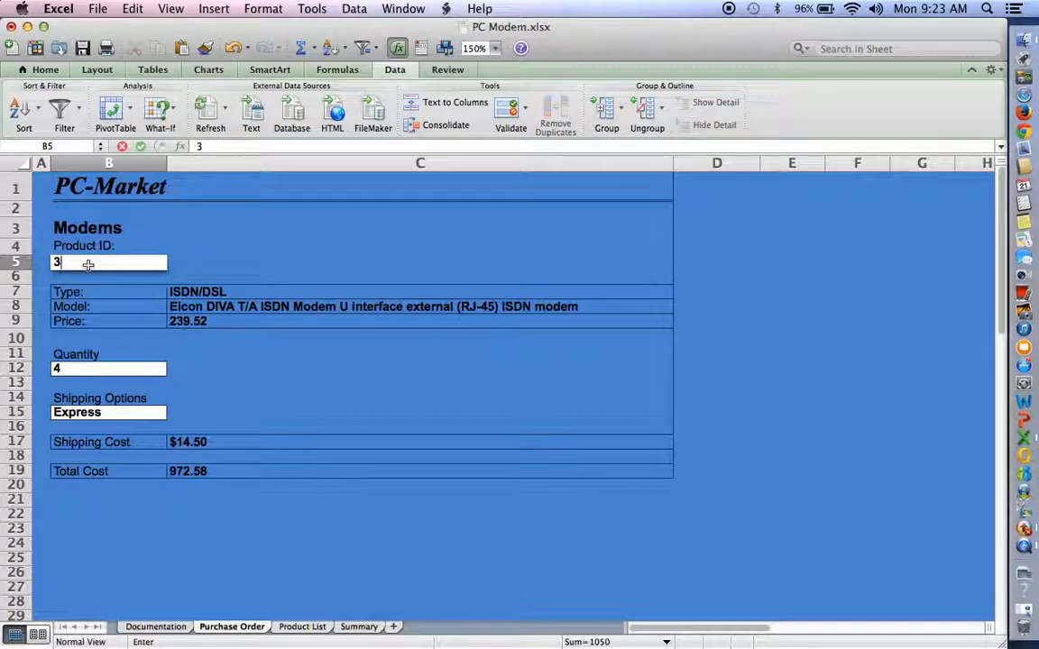
{"action": "key", "text": "Return"}
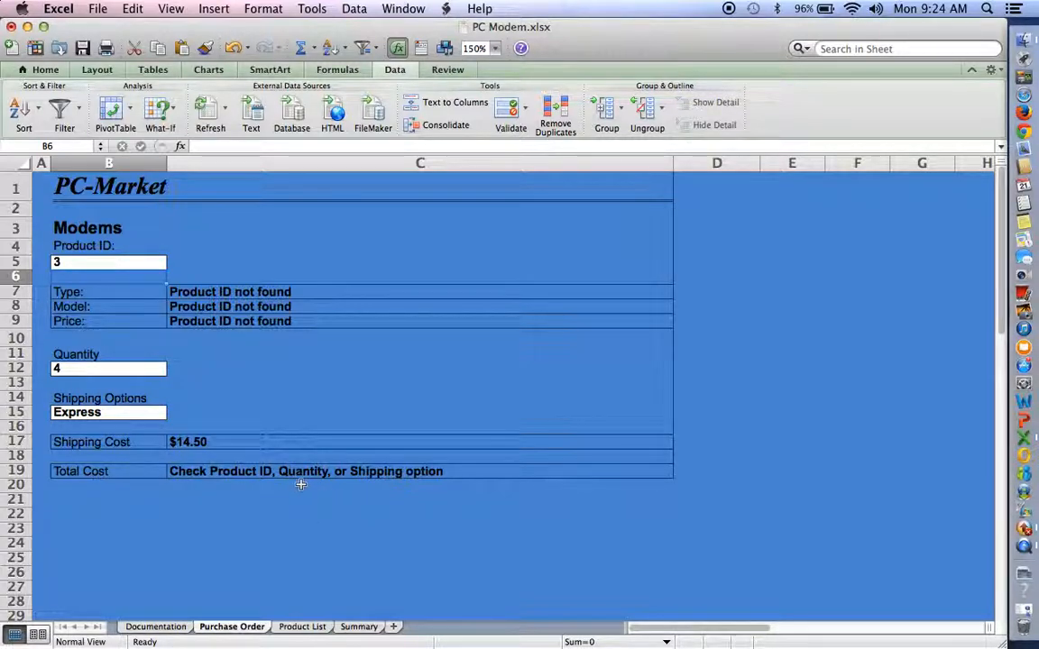
{"action": "left_click", "coordinate": [70, 368]}
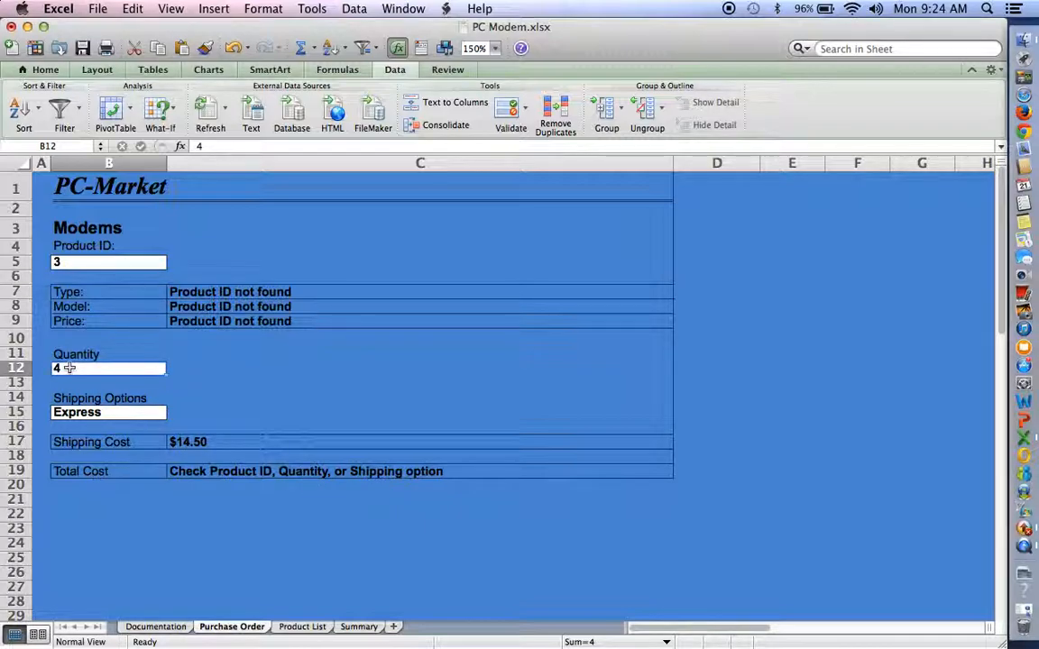
{"action": "type", "text": "0"}
{"action": "key", "text": "Return"}
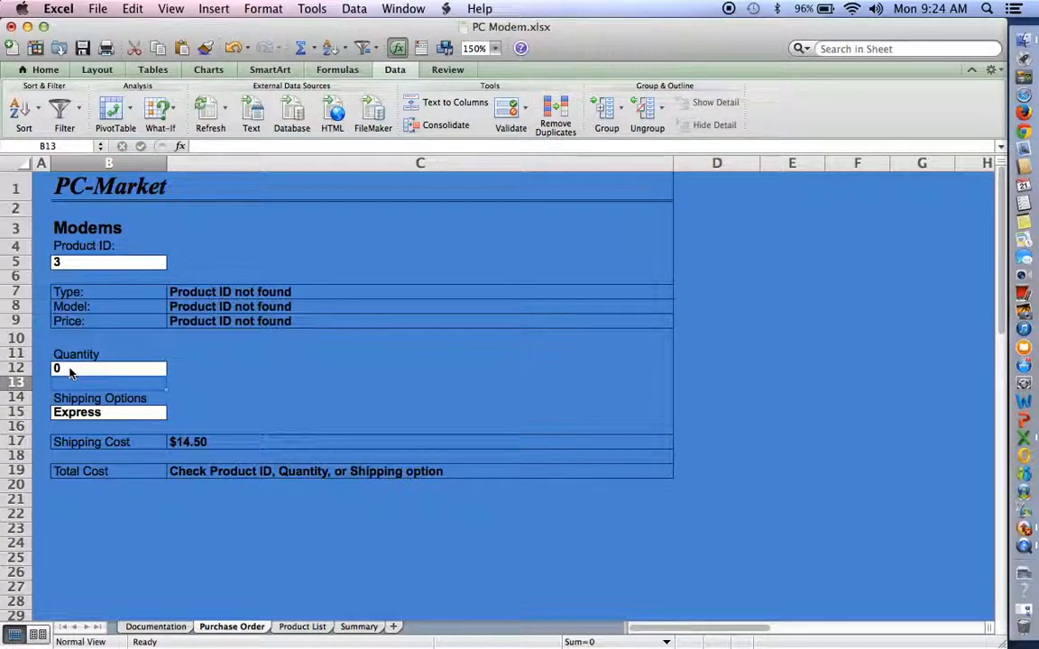
Step: Set the product ID in B5 to 1050 and the quantity in B12 to 4
{"action": "left_click", "coordinate": [77, 265]}
{"action": "type", "text": "10"}
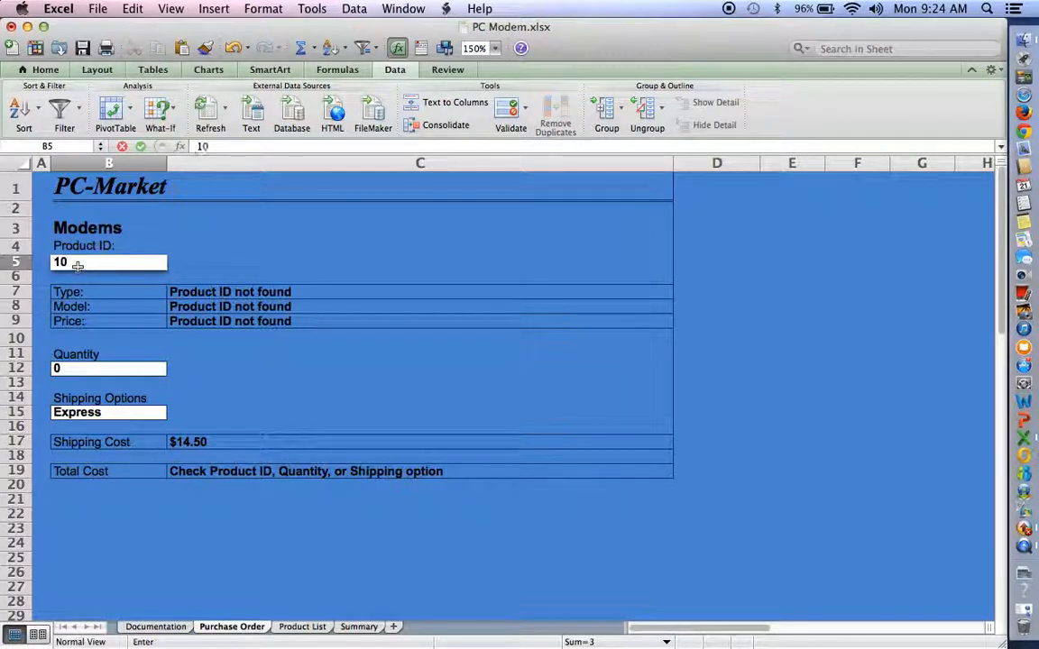
{"action": "type", "text": "50"}
{"action": "key", "text": "Return"}
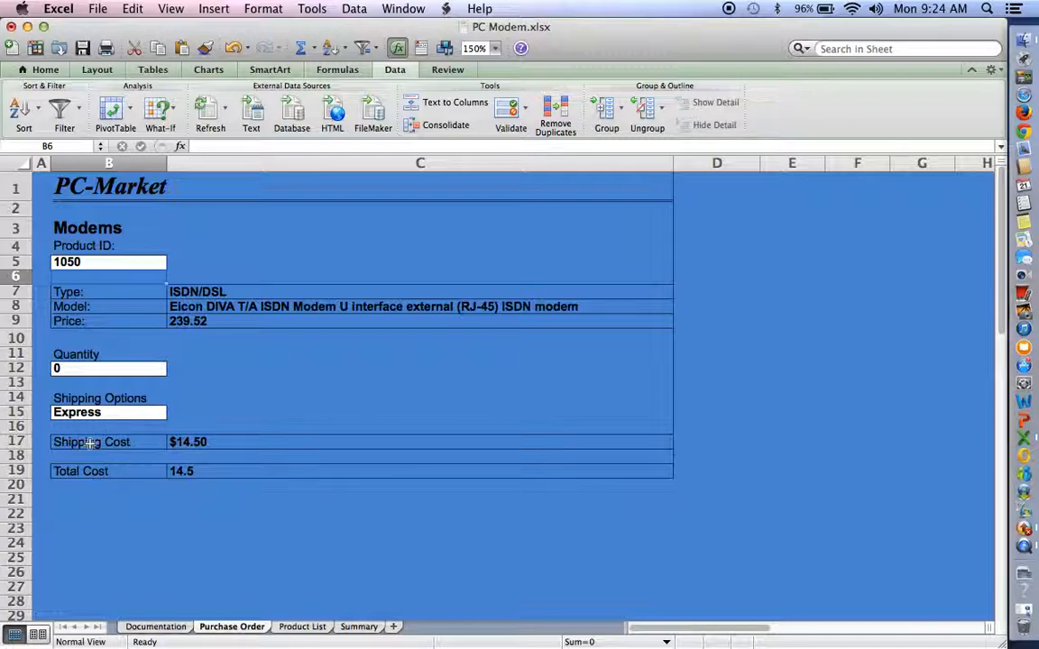
{"action": "left_click", "coordinate": [69, 369]}
{"action": "type", "text": "4"}
{"action": "key", "text": "Return"}
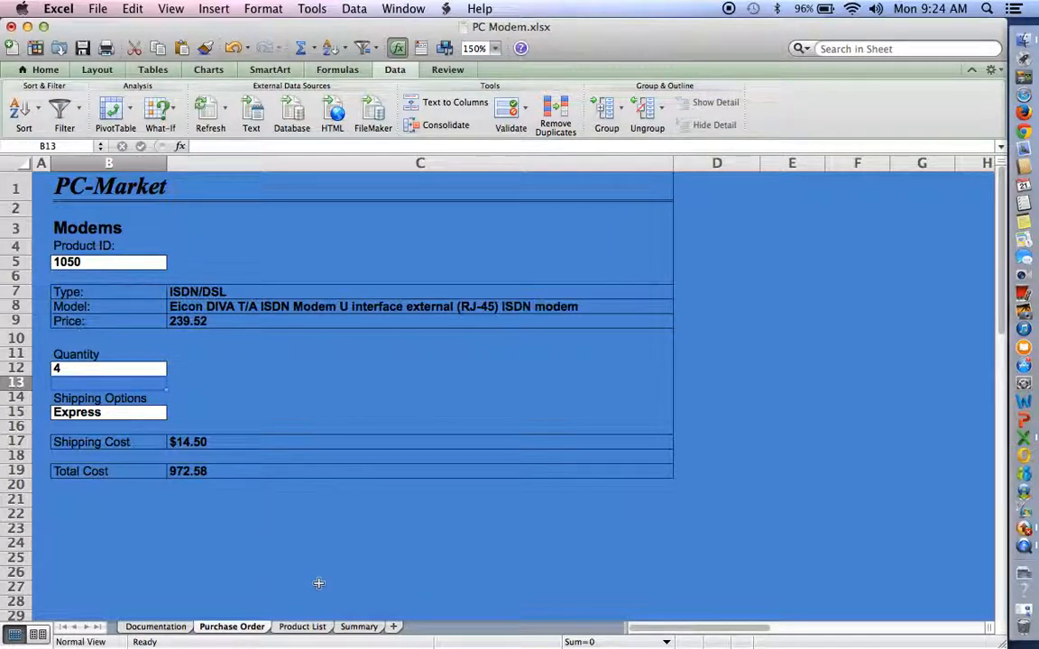
Step: Test the Product List's duplicate ID highlighting by setting the product ID in cell A119 to 1121
{"action": "left_click", "coordinate": [301, 627]}
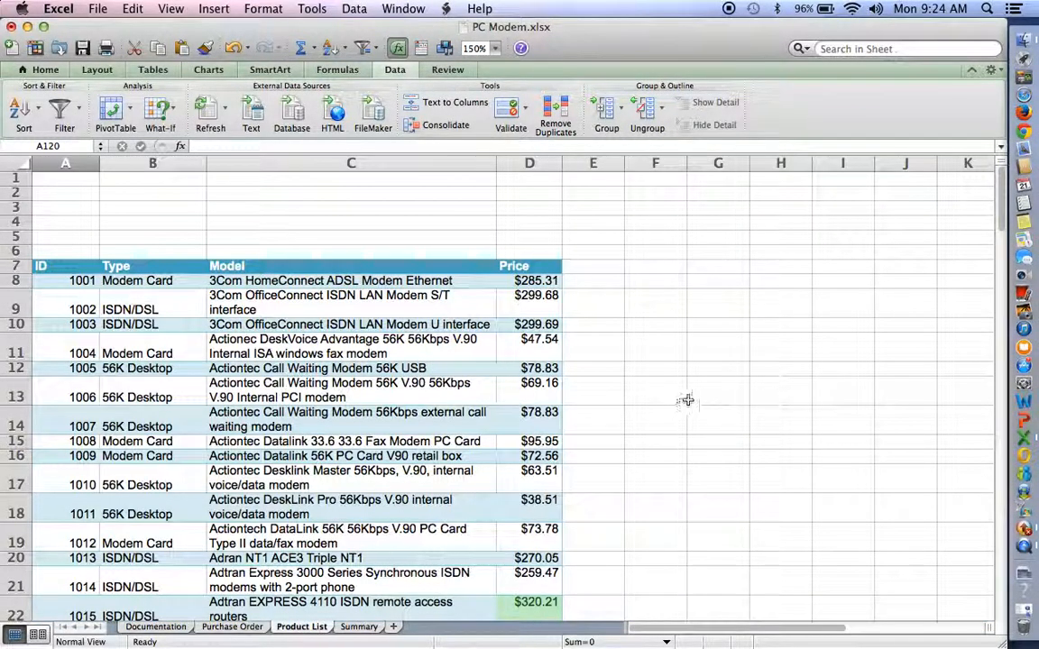
{"action": "scroll", "coordinate": [687, 399], "scroll_direction": "down", "scroll_amount": 20}
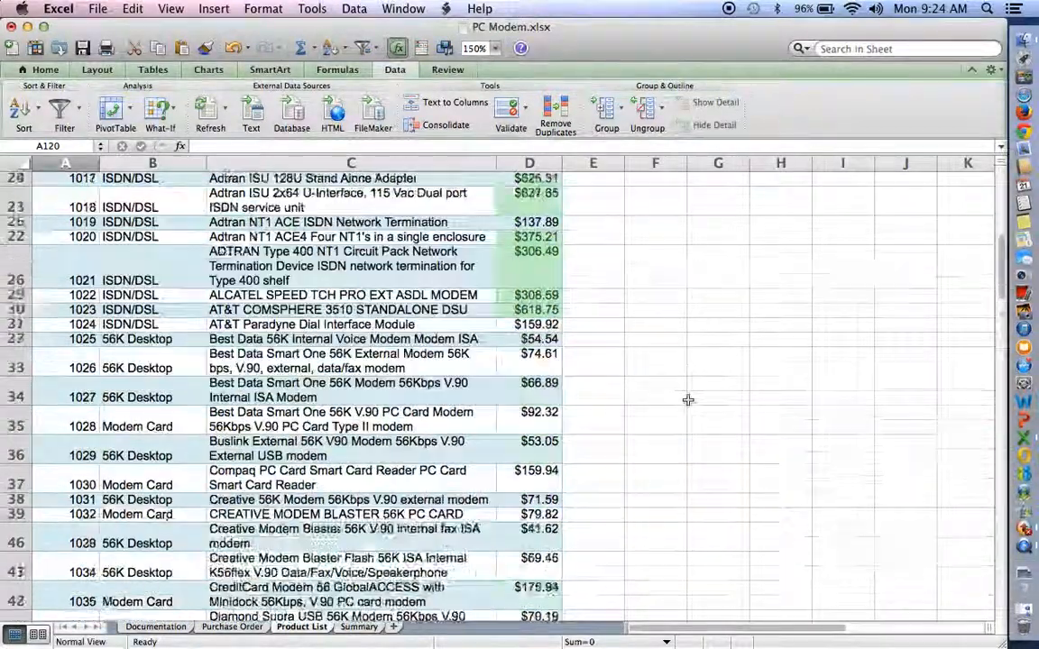
{"action": "scroll", "coordinate": [687, 399], "scroll_direction": "down", "scroll_amount": 15}
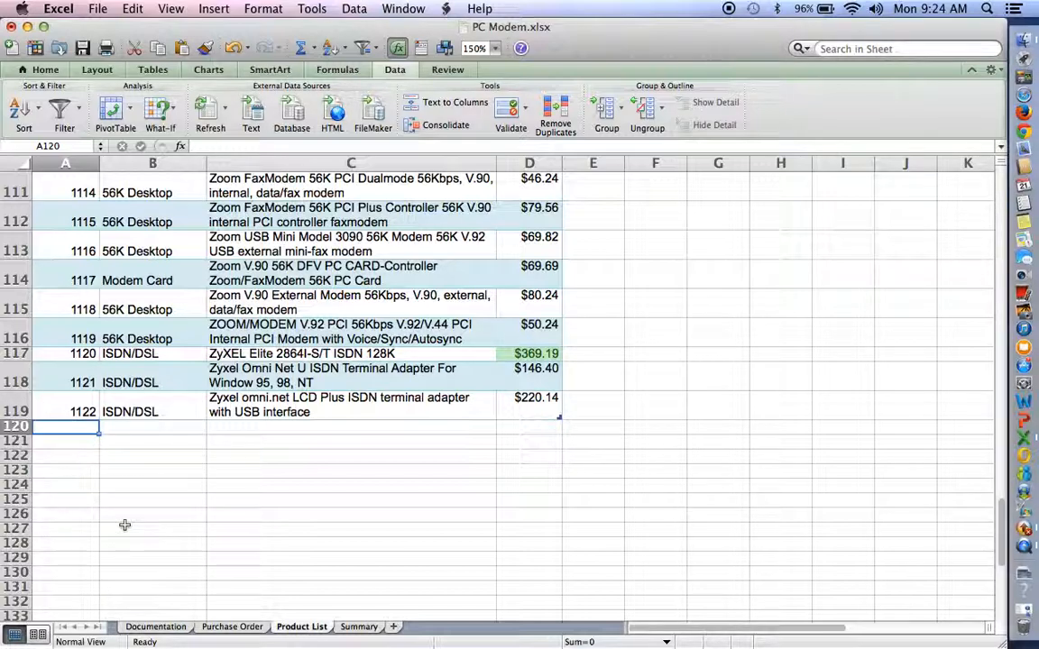
{"action": "left_click", "coordinate": [72, 410]}
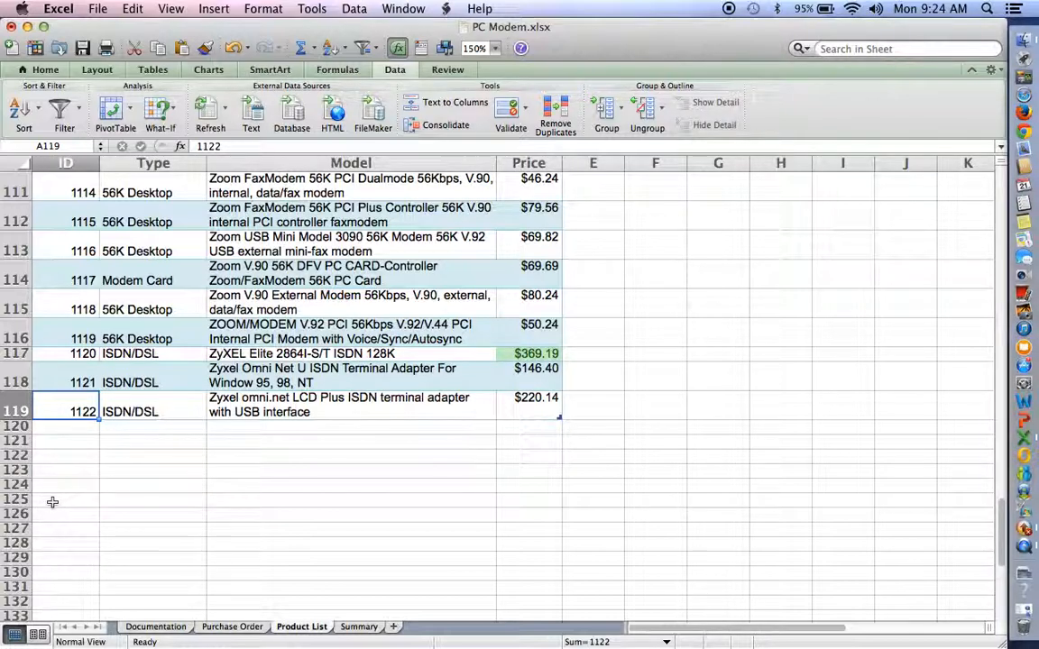
{"action": "type", "text": "1121"}
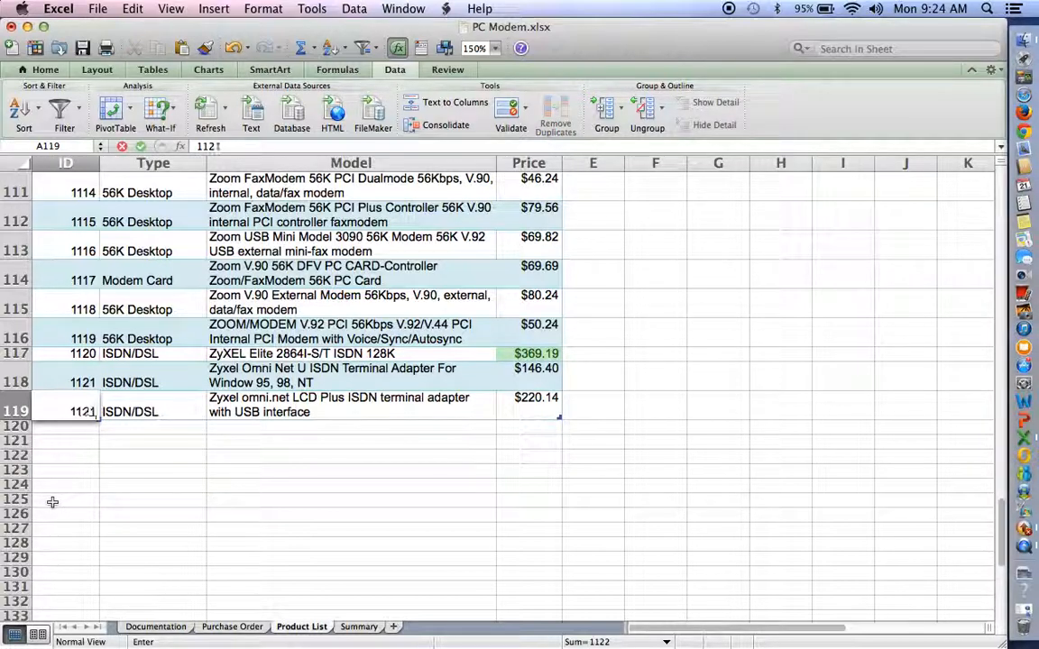
{"action": "key", "text": "Return"}
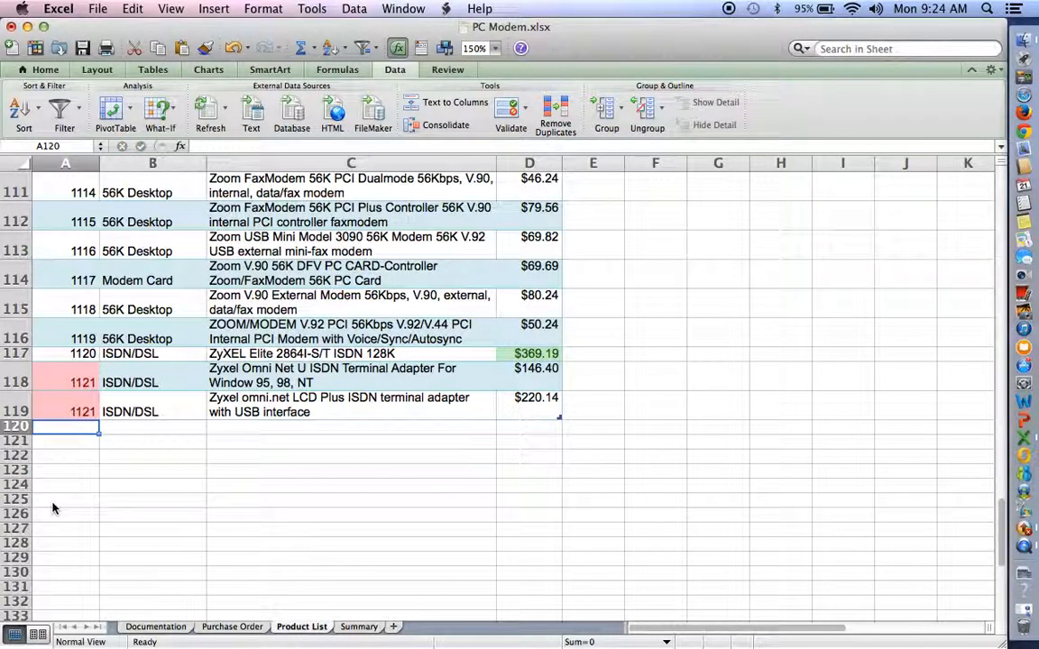
Step: Set the product ID in cell A119 back to 1122
{"action": "left_click", "coordinate": [60, 402]}
{"action": "type", "text": "1122"}
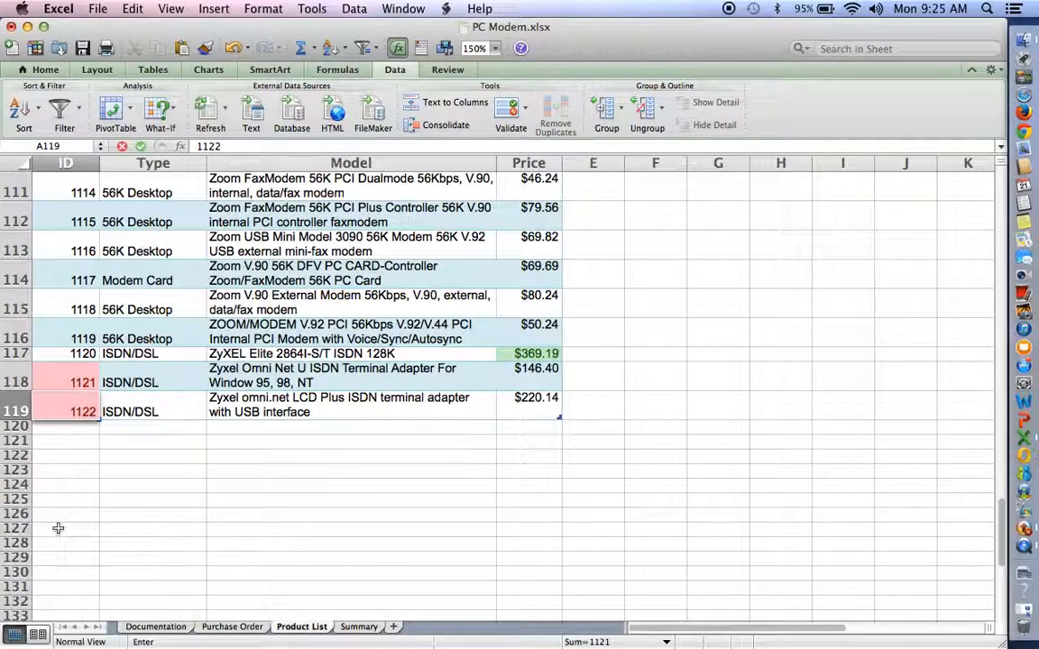
{"action": "key", "text": "Return"}
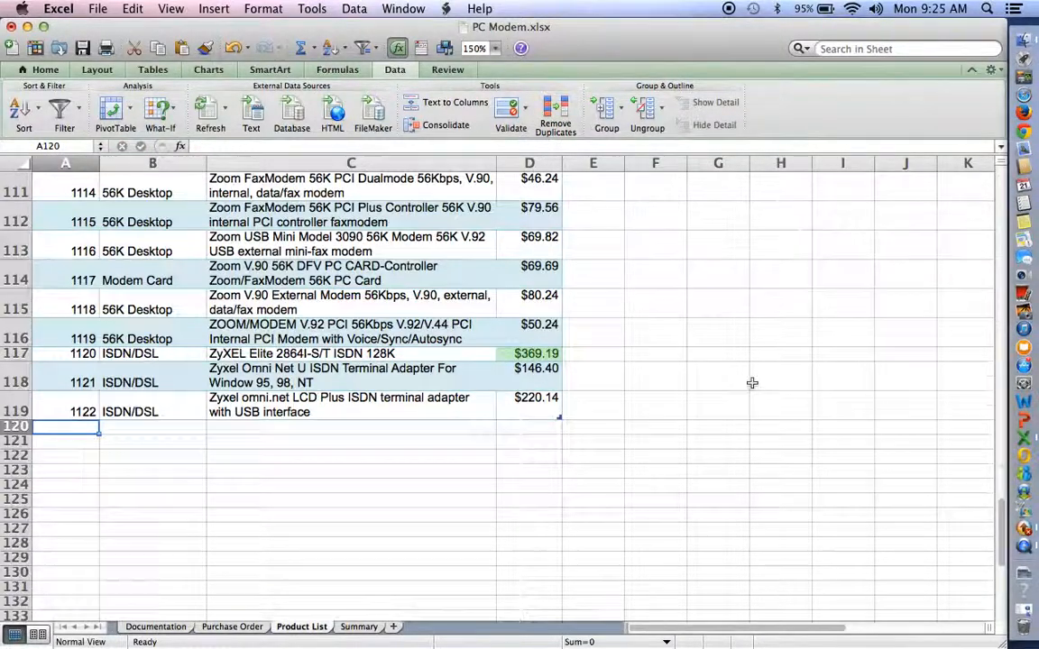
Step: Examine the green conditional highlighting in the Price column throughout the Product List table
{"action": "scroll", "coordinate": [752, 384], "scroll_direction": "up", "scroll_amount": 20}
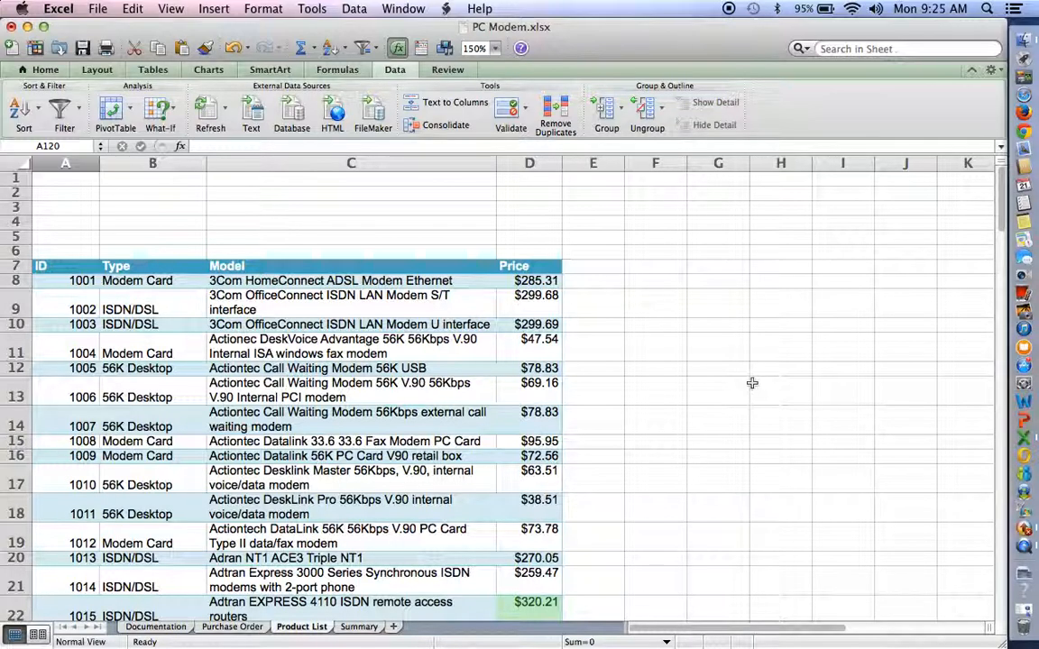
{"action": "scroll", "coordinate": [753, 383], "scroll_direction": "down", "scroll_amount": 2}
{"action": "scroll", "coordinate": [753, 383], "scroll_direction": "down", "scroll_amount": 3}
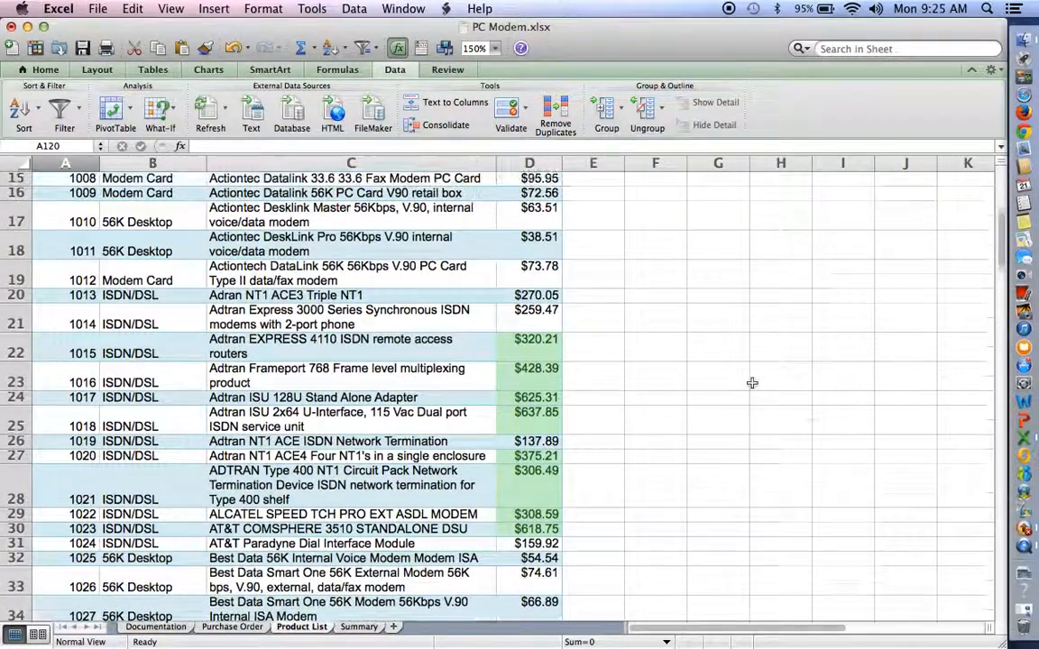
{"action": "scroll", "coordinate": [752, 383], "scroll_direction": "up", "scroll_amount": 5}
{"action": "scroll", "coordinate": [752, 383], "scroll_direction": "down", "scroll_amount": 4}
{"action": "scroll", "coordinate": [752, 384], "scroll_direction": "down", "scroll_amount": 2}
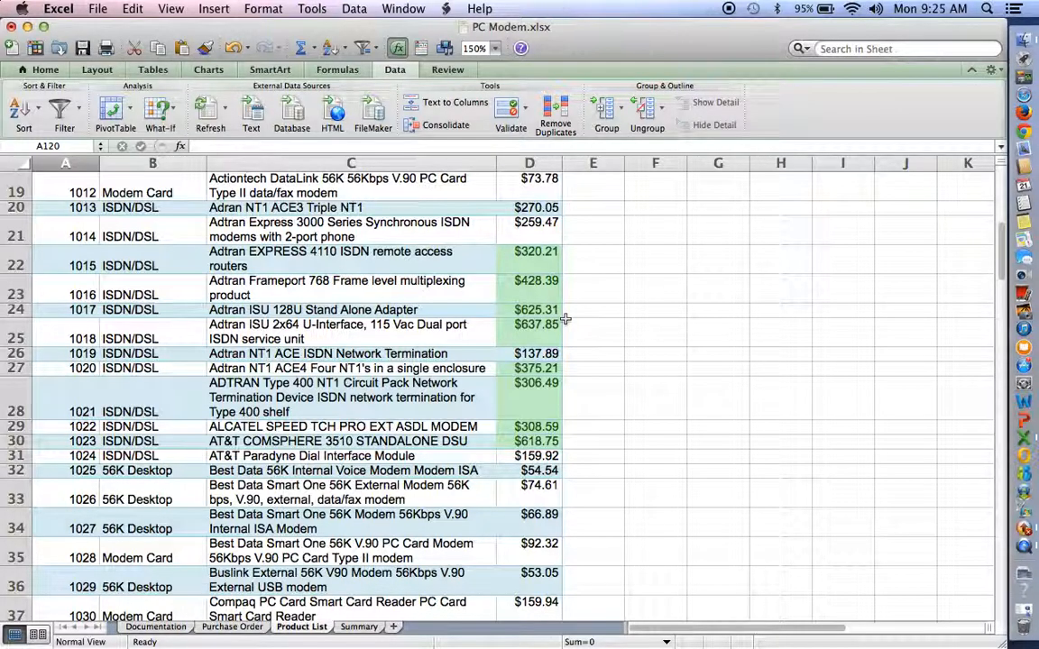
{"action": "scroll", "coordinate": [569, 307], "scroll_direction": "down", "scroll_amount": 3}
{"action": "scroll", "coordinate": [565, 318], "scroll_direction": "down", "scroll_amount": 4}
{"action": "scroll", "coordinate": [566, 318], "scroll_direction": "right", "scroll_amount": 1}
{"action": "scroll", "coordinate": [566, 318], "scroll_direction": "left", "scroll_amount": 1}
{"action": "scroll", "coordinate": [566, 319], "scroll_direction": "up", "scroll_amount": 1}
{"action": "scroll", "coordinate": [565, 318], "scroll_direction": "down", "scroll_amount": 10}
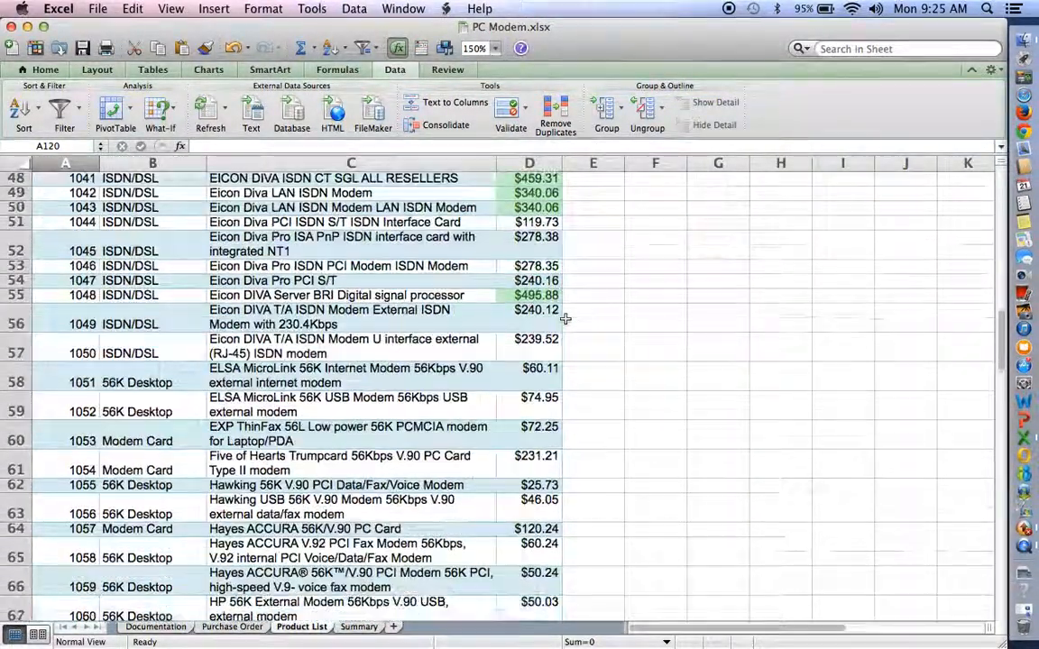
{"action": "scroll", "coordinate": [565, 319], "scroll_direction": "down", "scroll_amount": 10}
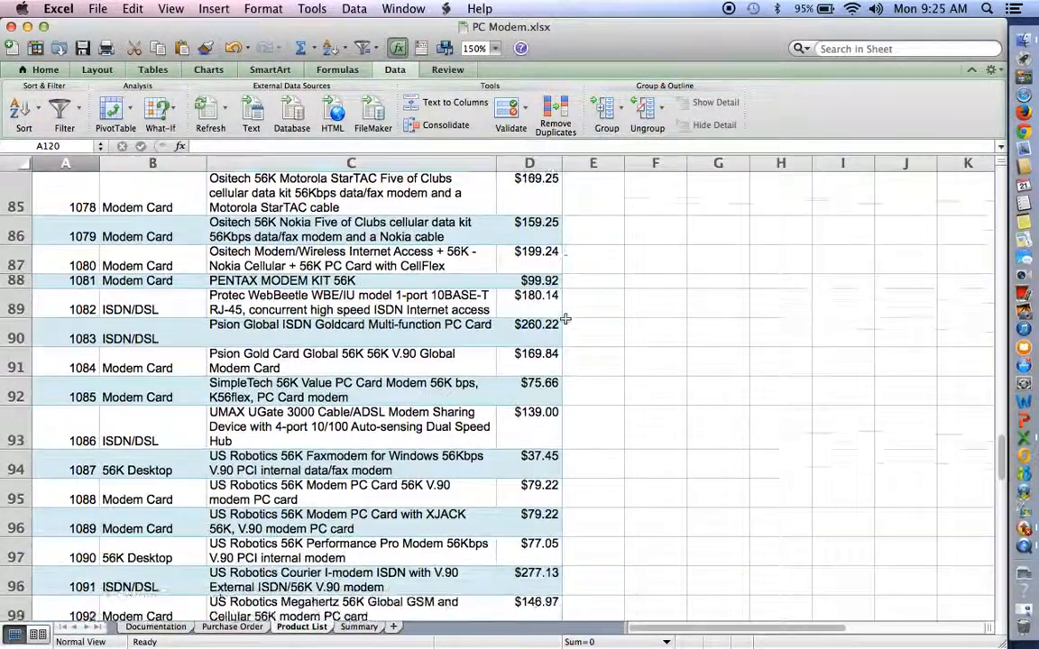
{"action": "scroll", "coordinate": [565, 318], "scroll_direction": "up", "scroll_amount": 20}
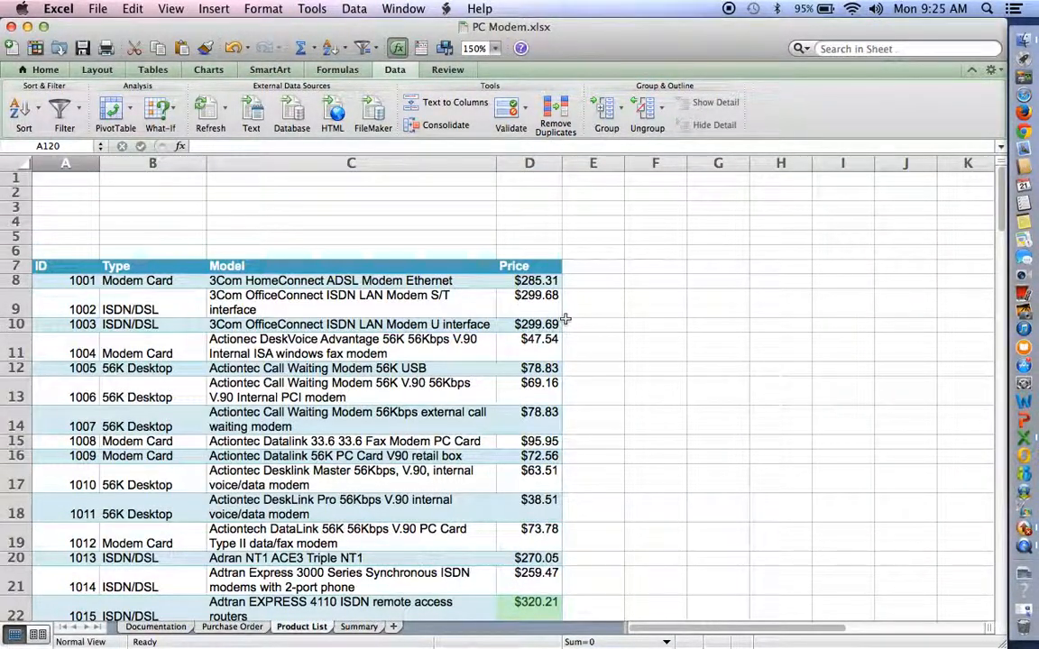
Step: Examine the arguments of the AVERAGEIF formula in cell B5 of the Summary sheet with the Formula Builder
{"action": "left_click", "coordinate": [352, 631]}
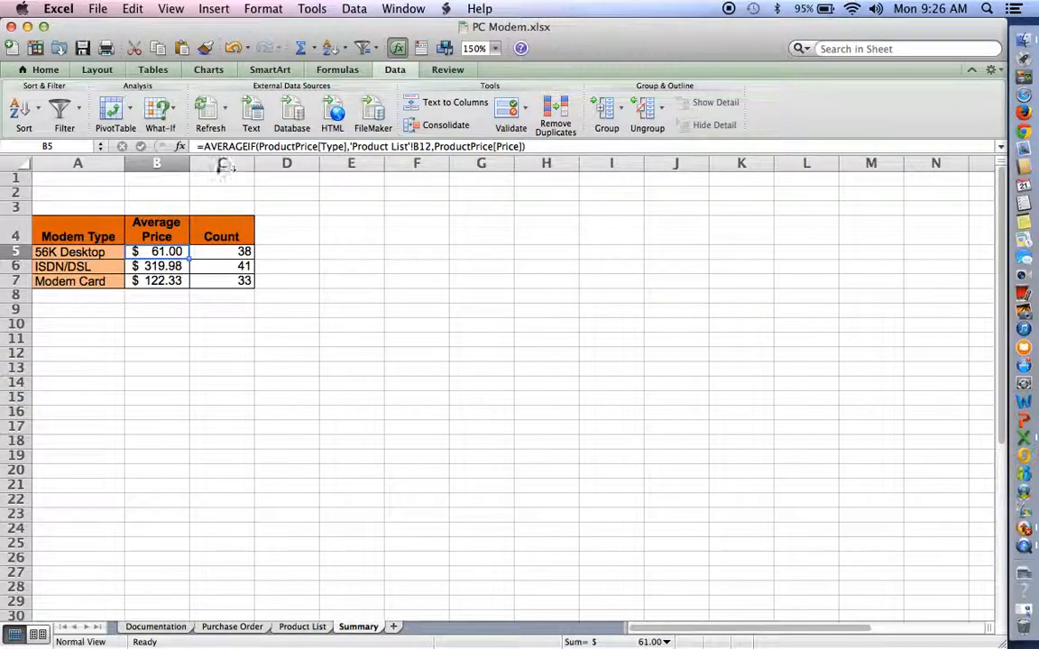
{"action": "left_click", "coordinate": [180, 148]}
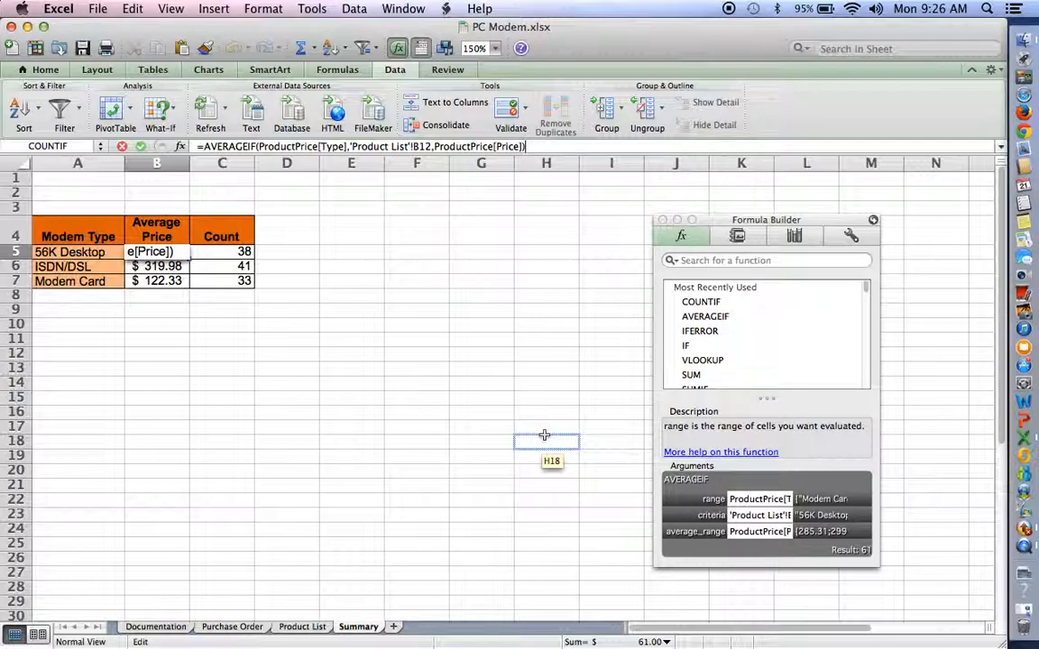
{"action": "type", "text": "+"}
{"action": "left_click", "coordinate": [231, 627]}
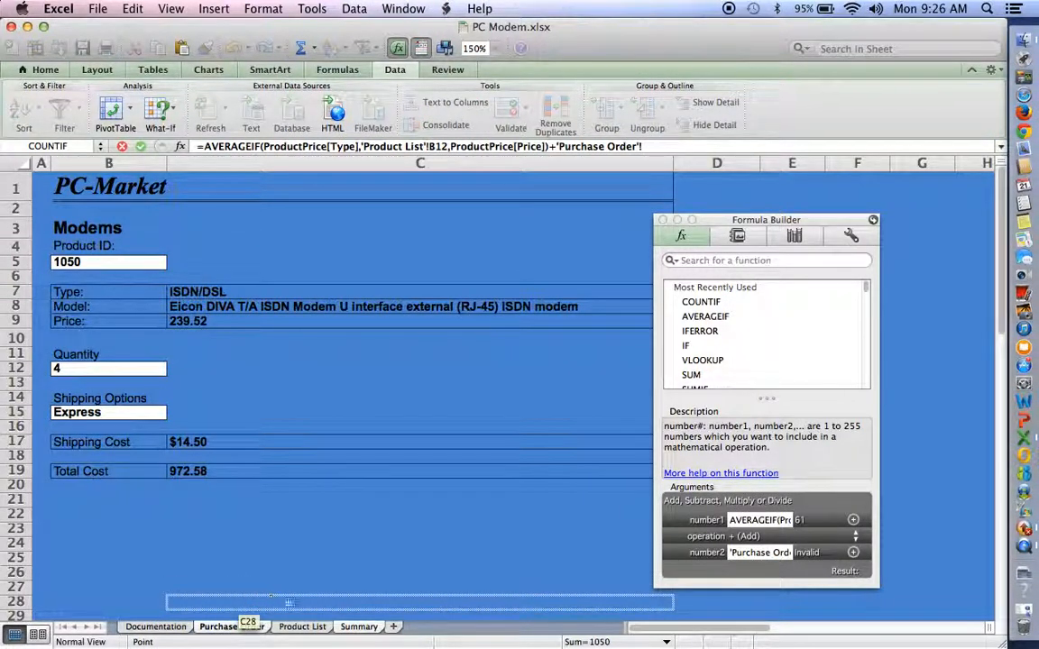
{"action": "left_click", "coordinate": [301, 627]}
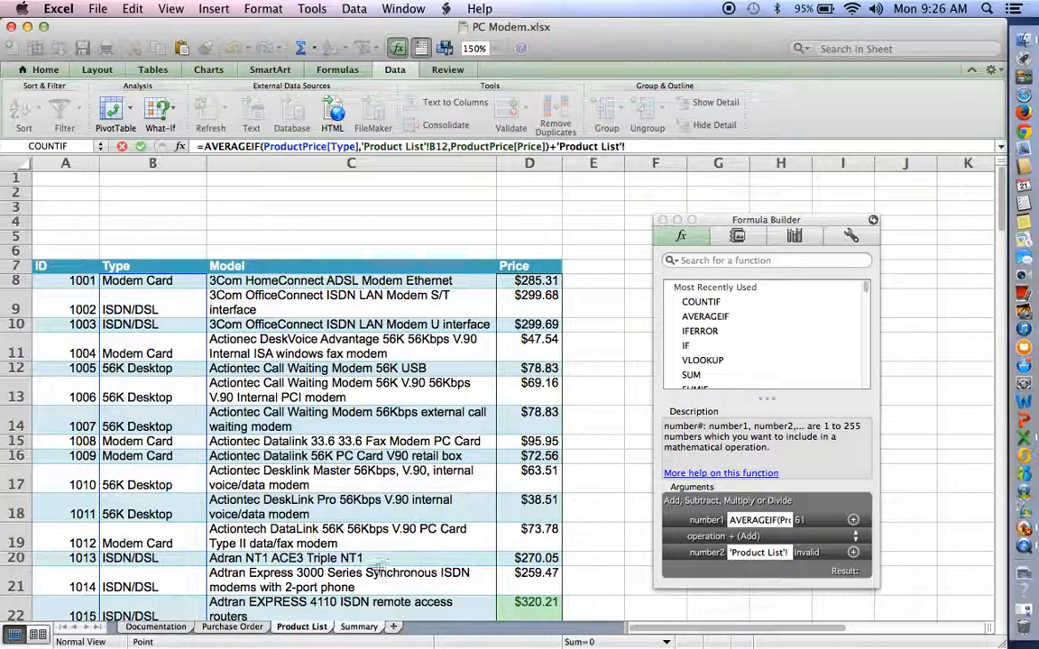
{"action": "left_click", "coordinate": [358, 627]}
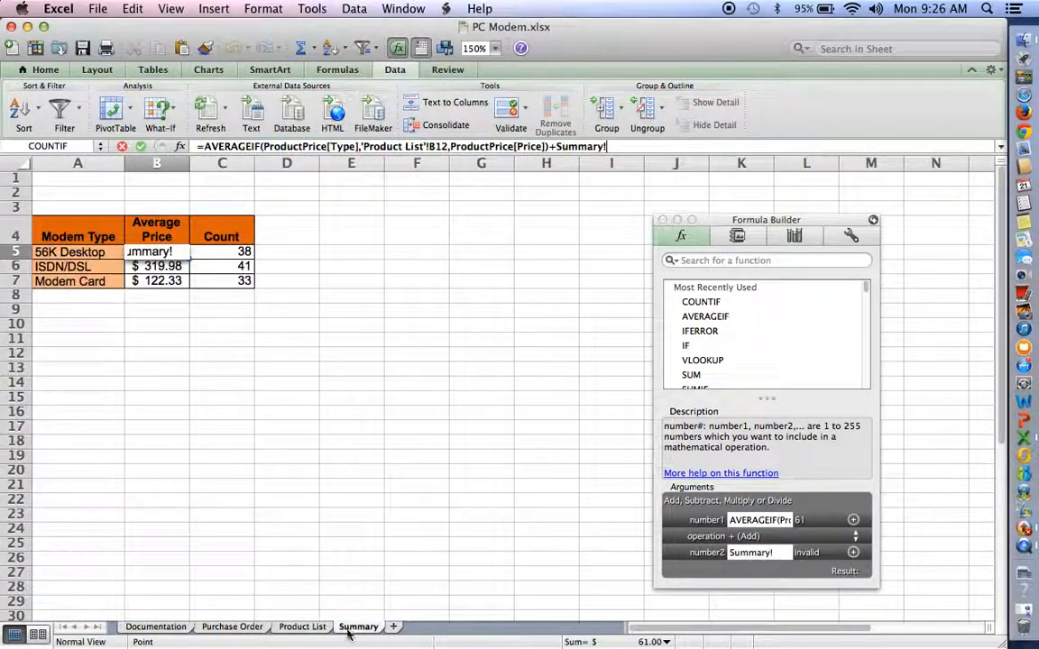
{"action": "left_click", "coordinate": [302, 627]}
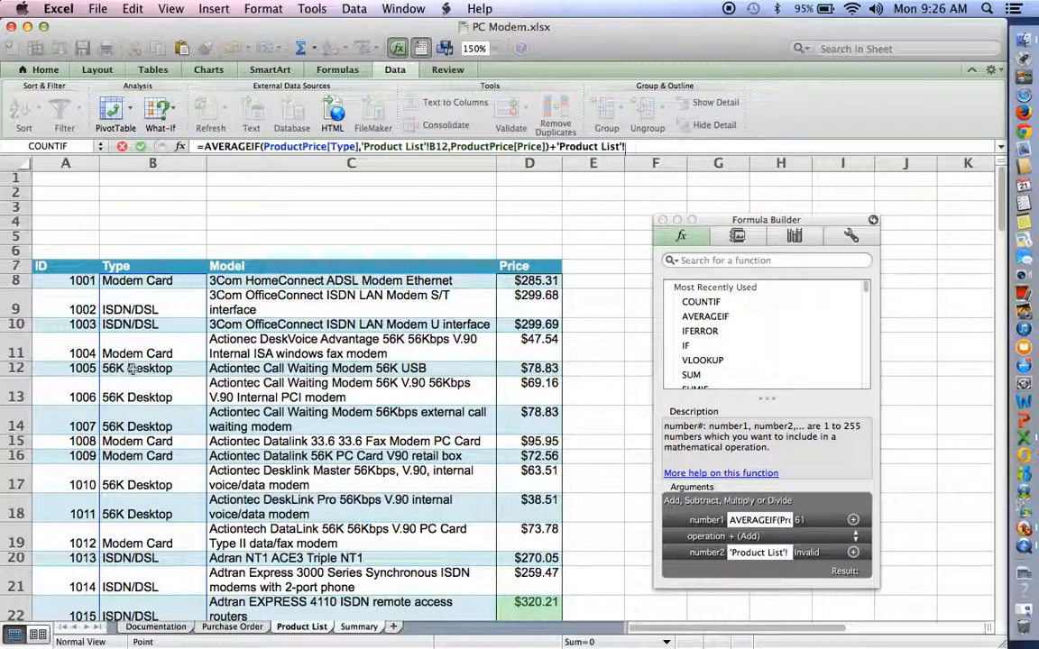
{"action": "left_click", "coordinate": [359, 627]}
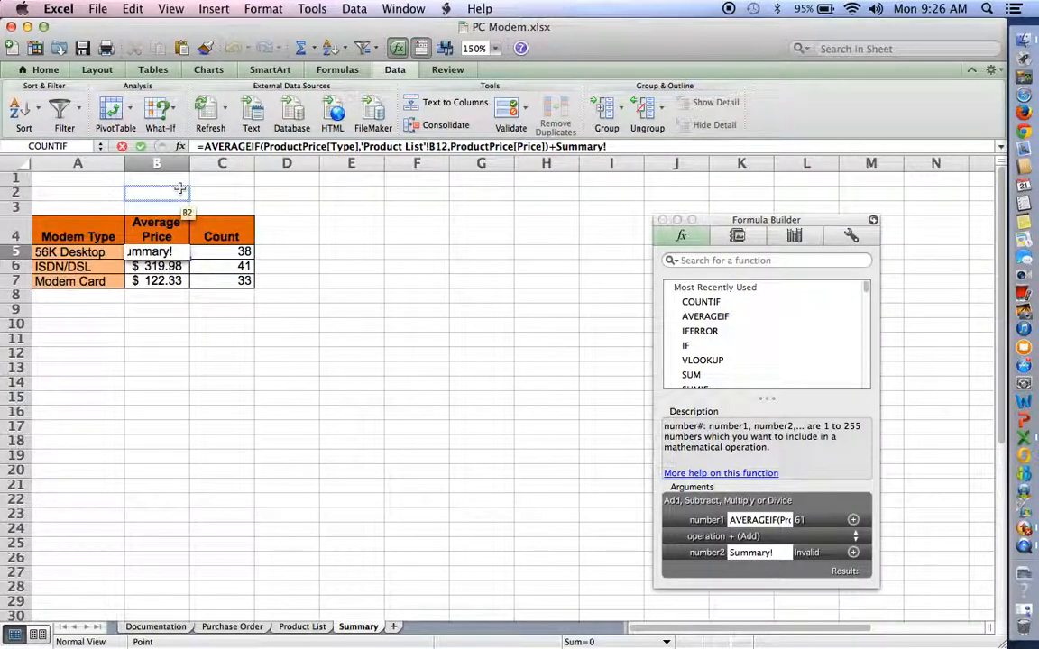
{"action": "key", "text": "Escape"}
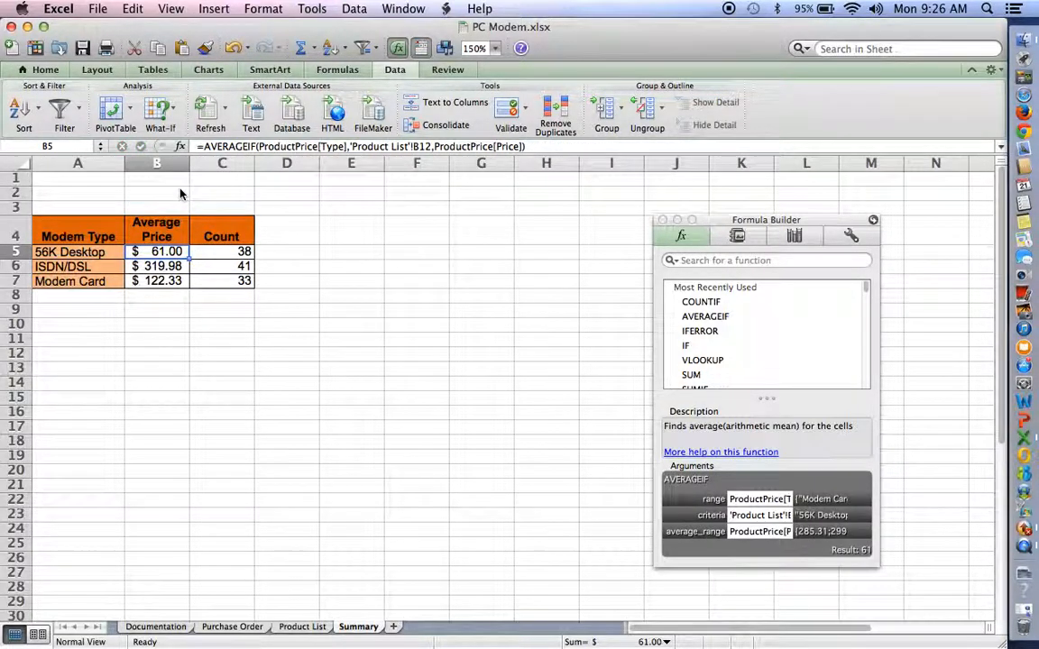
Step: Examine the COUNTIF formula in cell C5 of the Summary sheet, and close the Formula Builder
{"action": "left_click", "coordinate": [233, 254]}
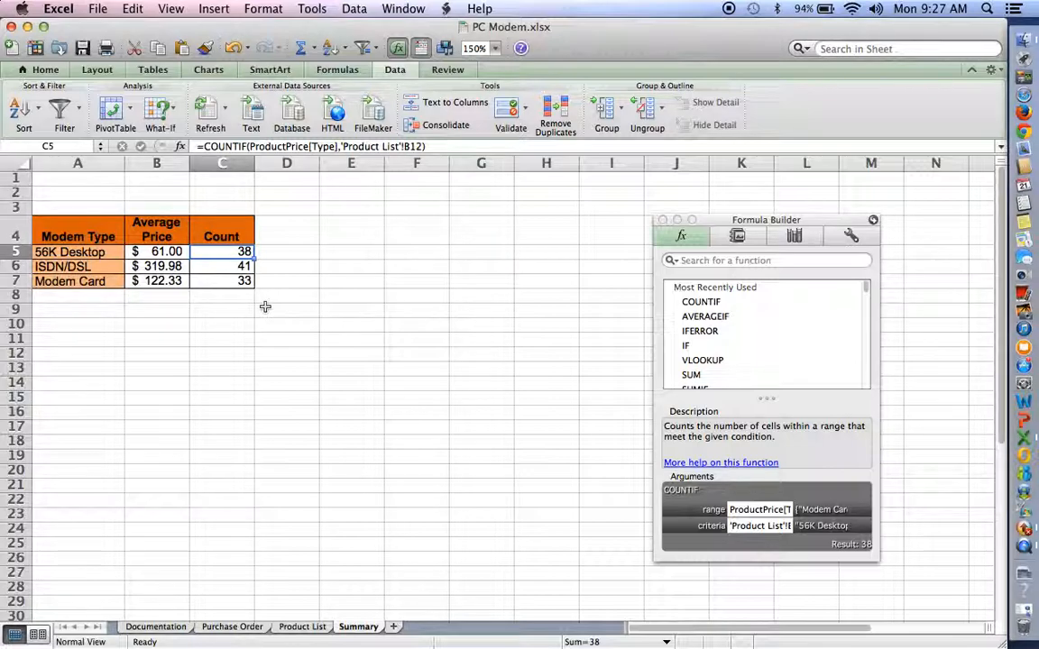
{"action": "left_click", "coordinate": [663, 220]}
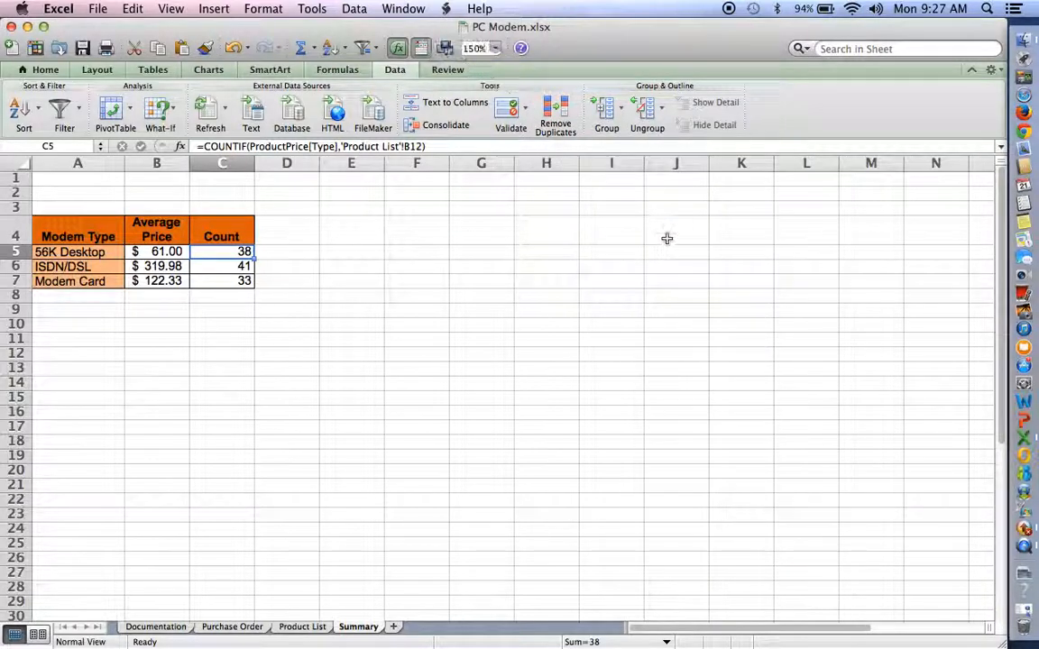